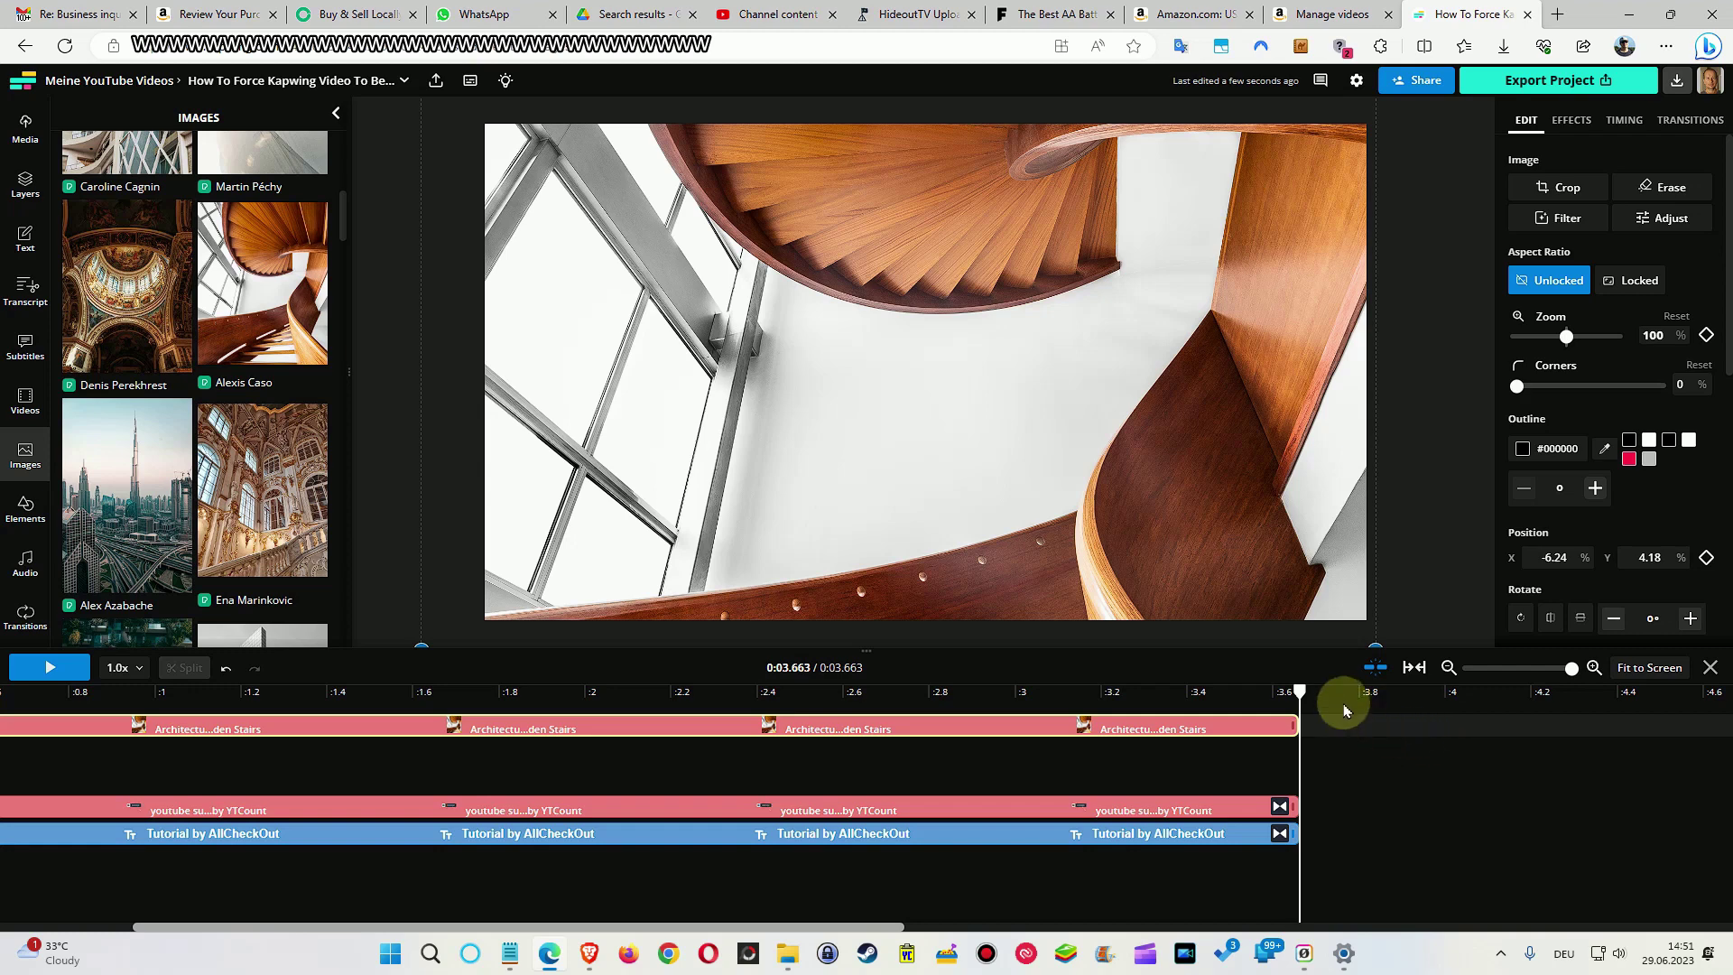
- Drag the playhead back to about 0:02.121, partway through the stairs image
left_click_drag(1300, 691, 637, 691)
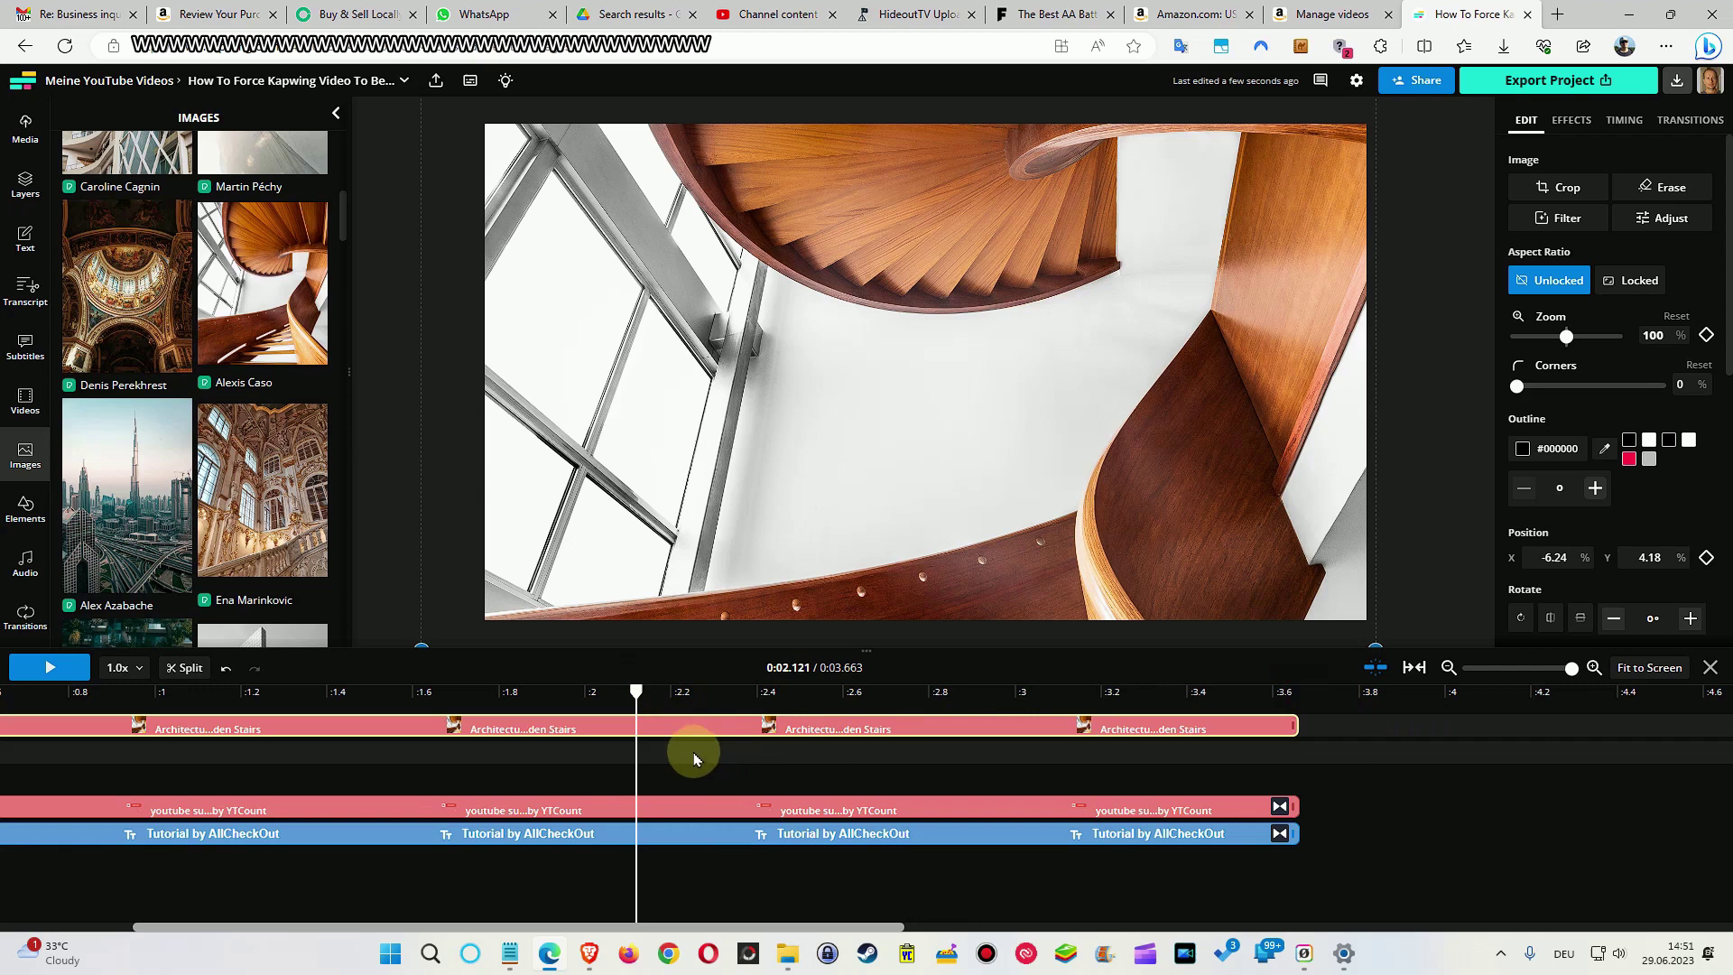
- Split the stairs clip at 2.1 s, then turn off snapping and nudge the second half slightly later
left_click(204, 676)
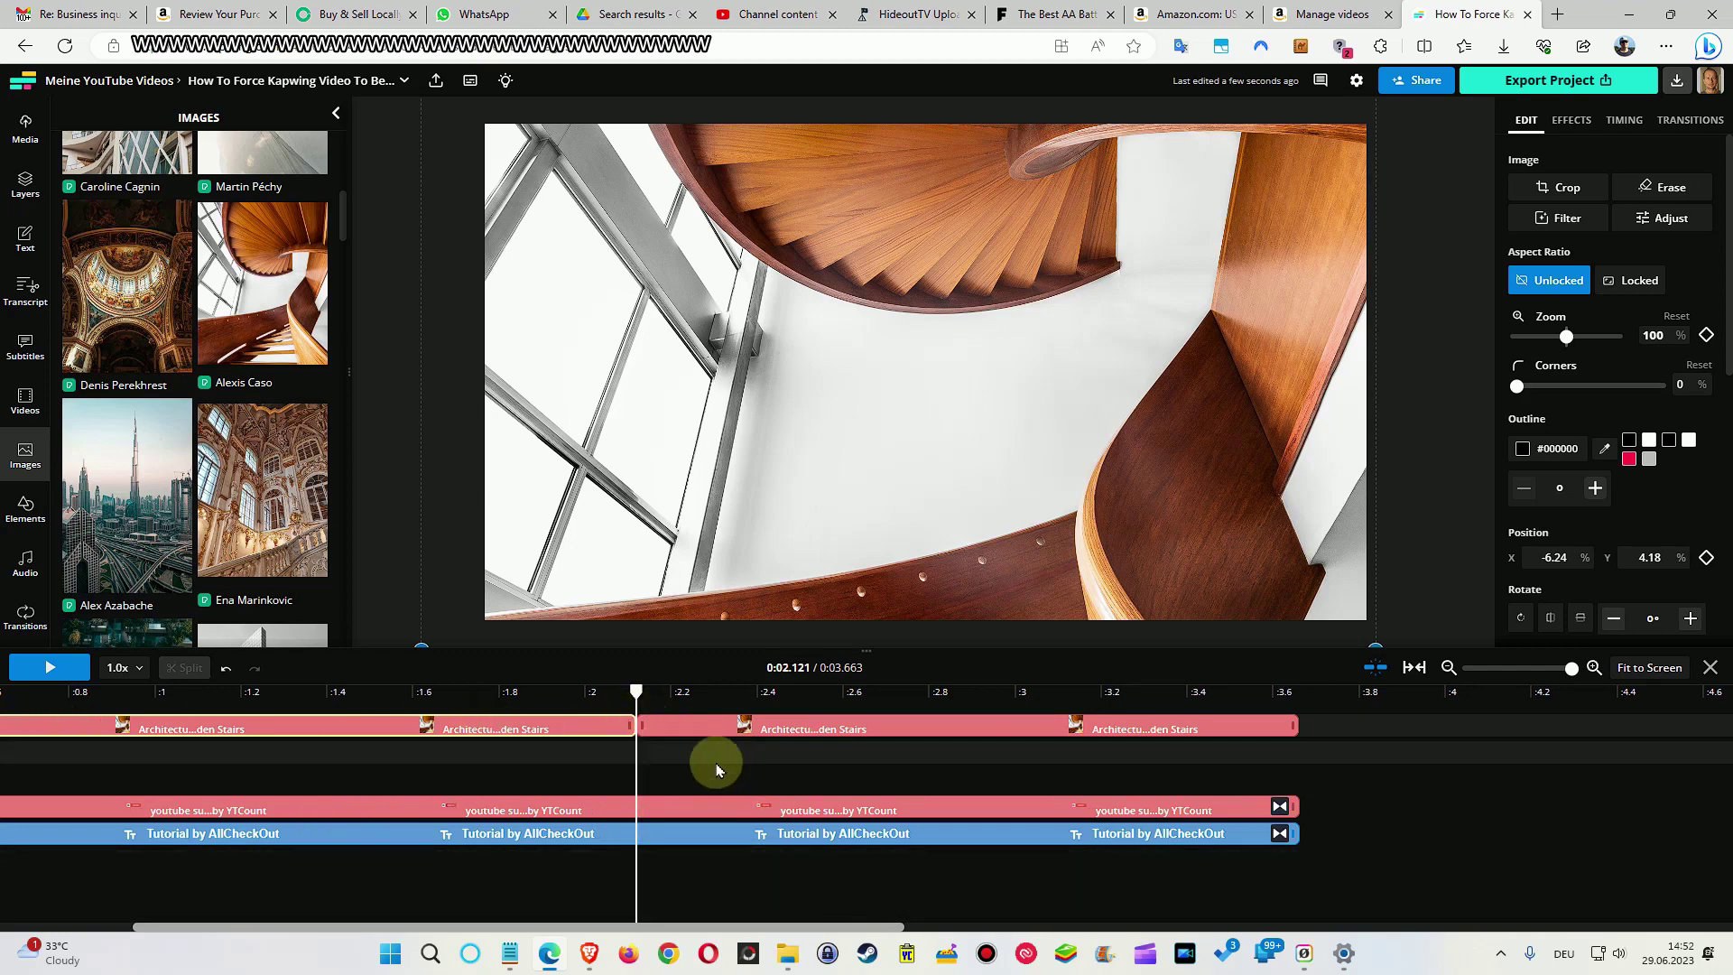
left_click(666, 724)
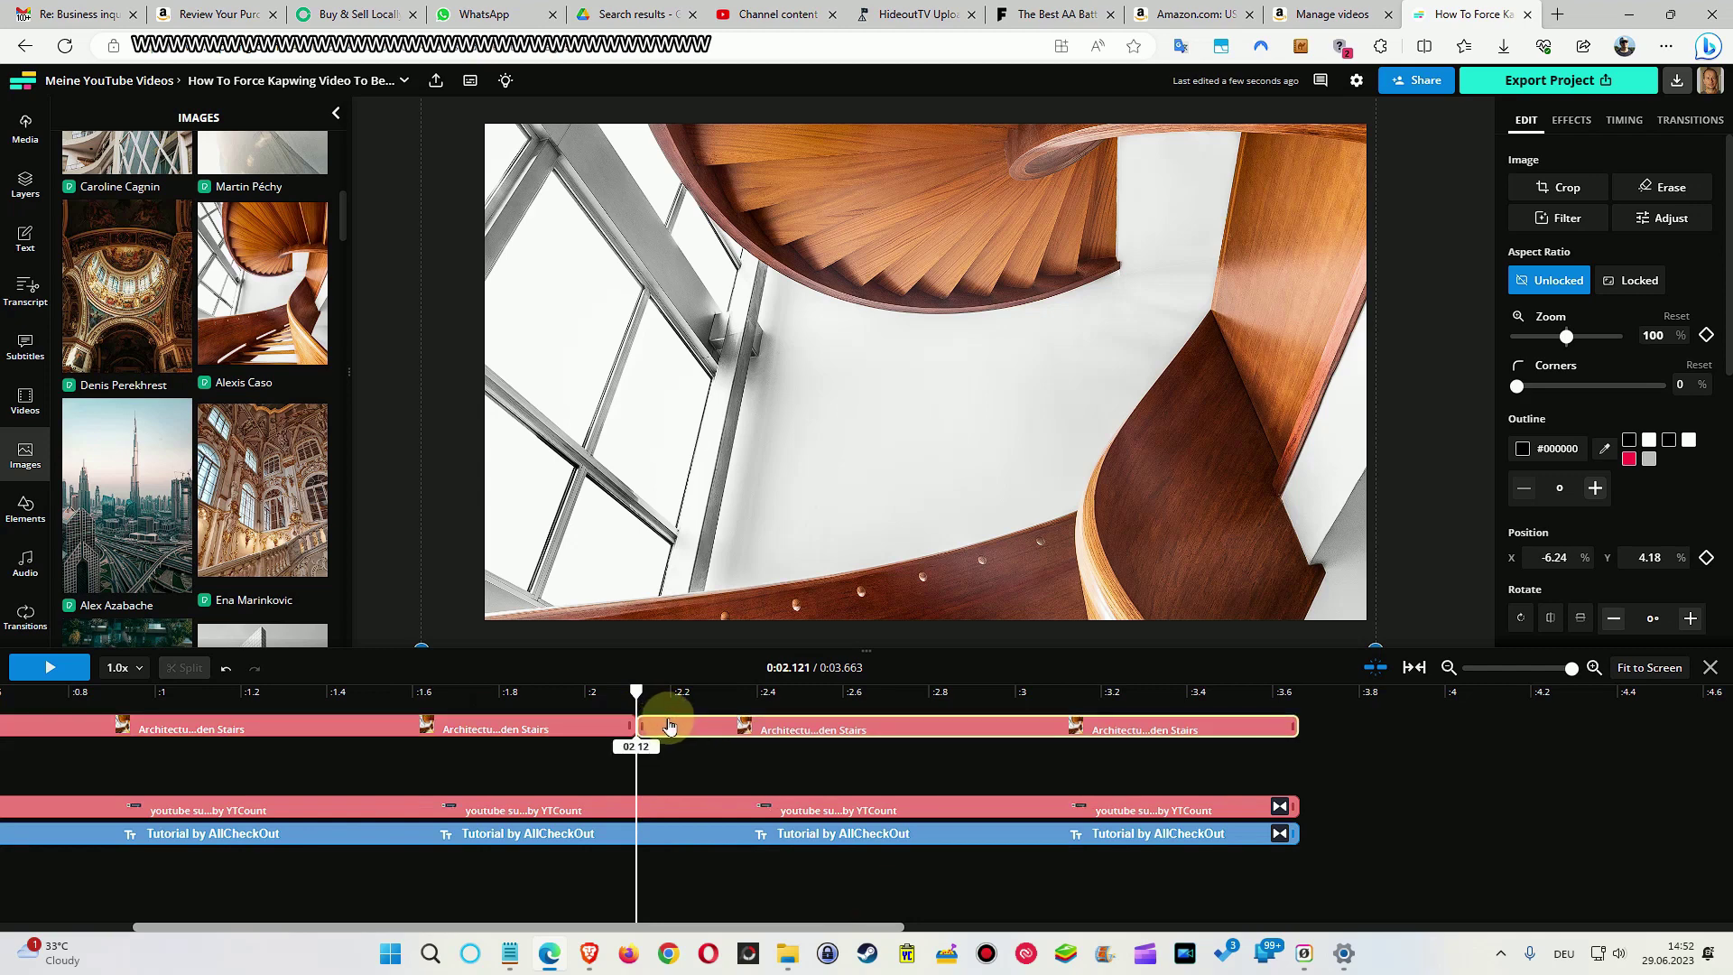
left_click(1375, 667)
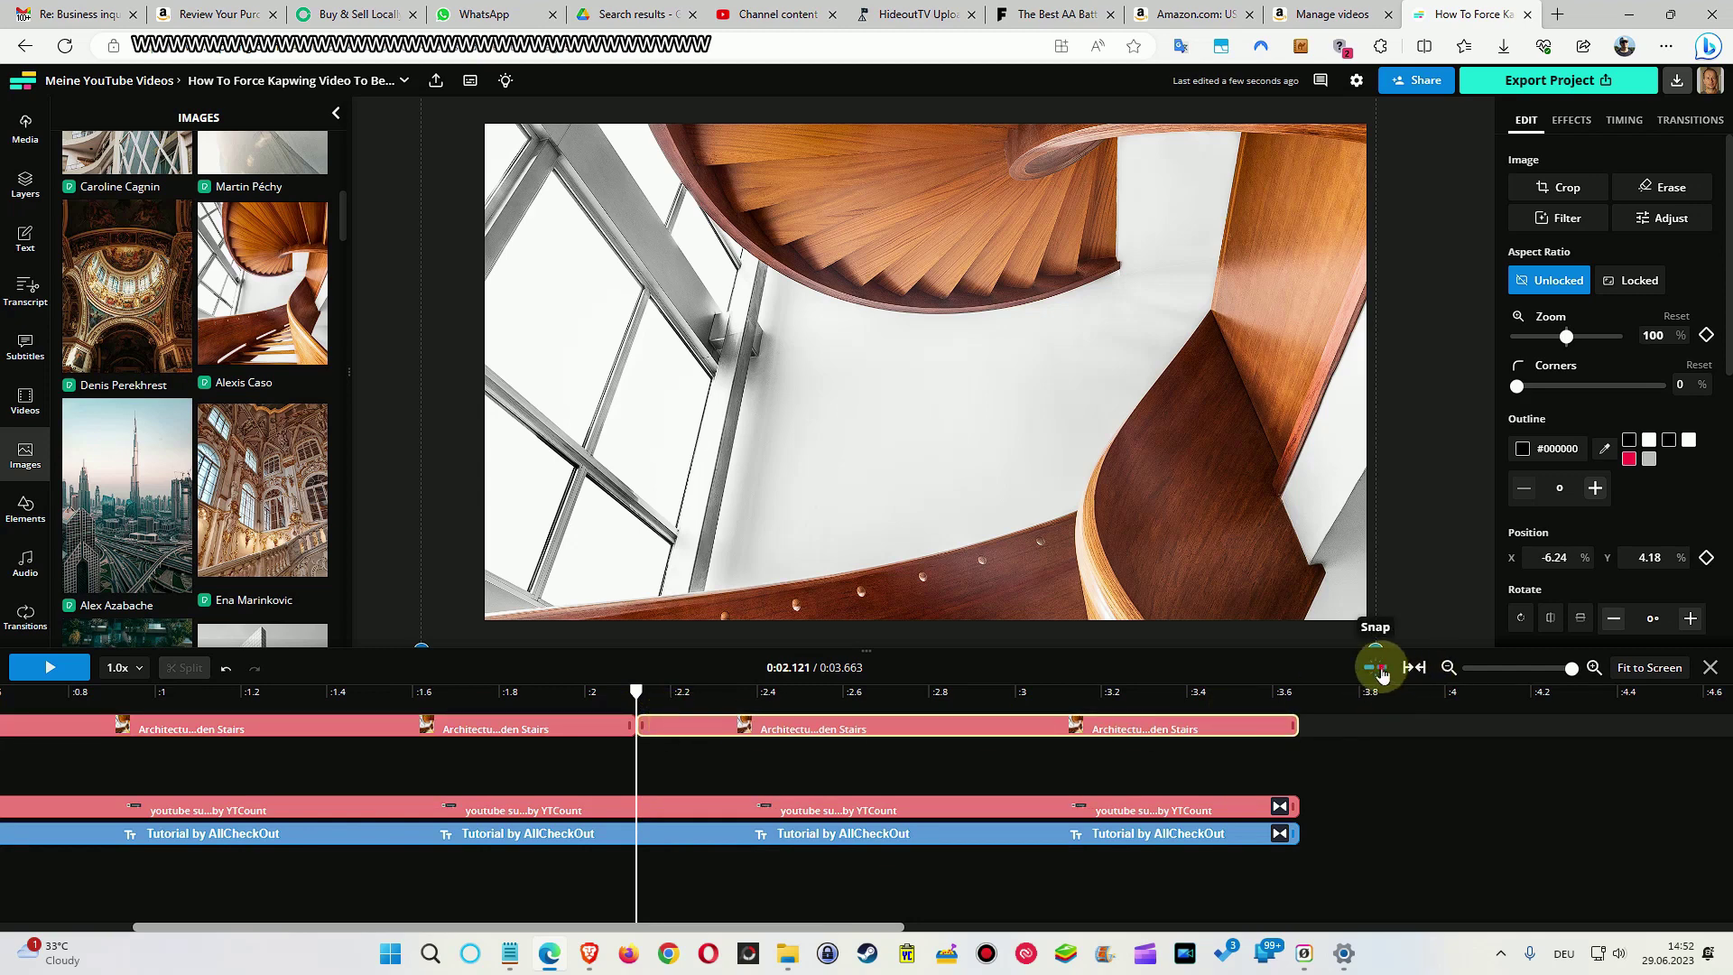
left_click_drag(673, 724, 586, 692)
left_click(623, 692)
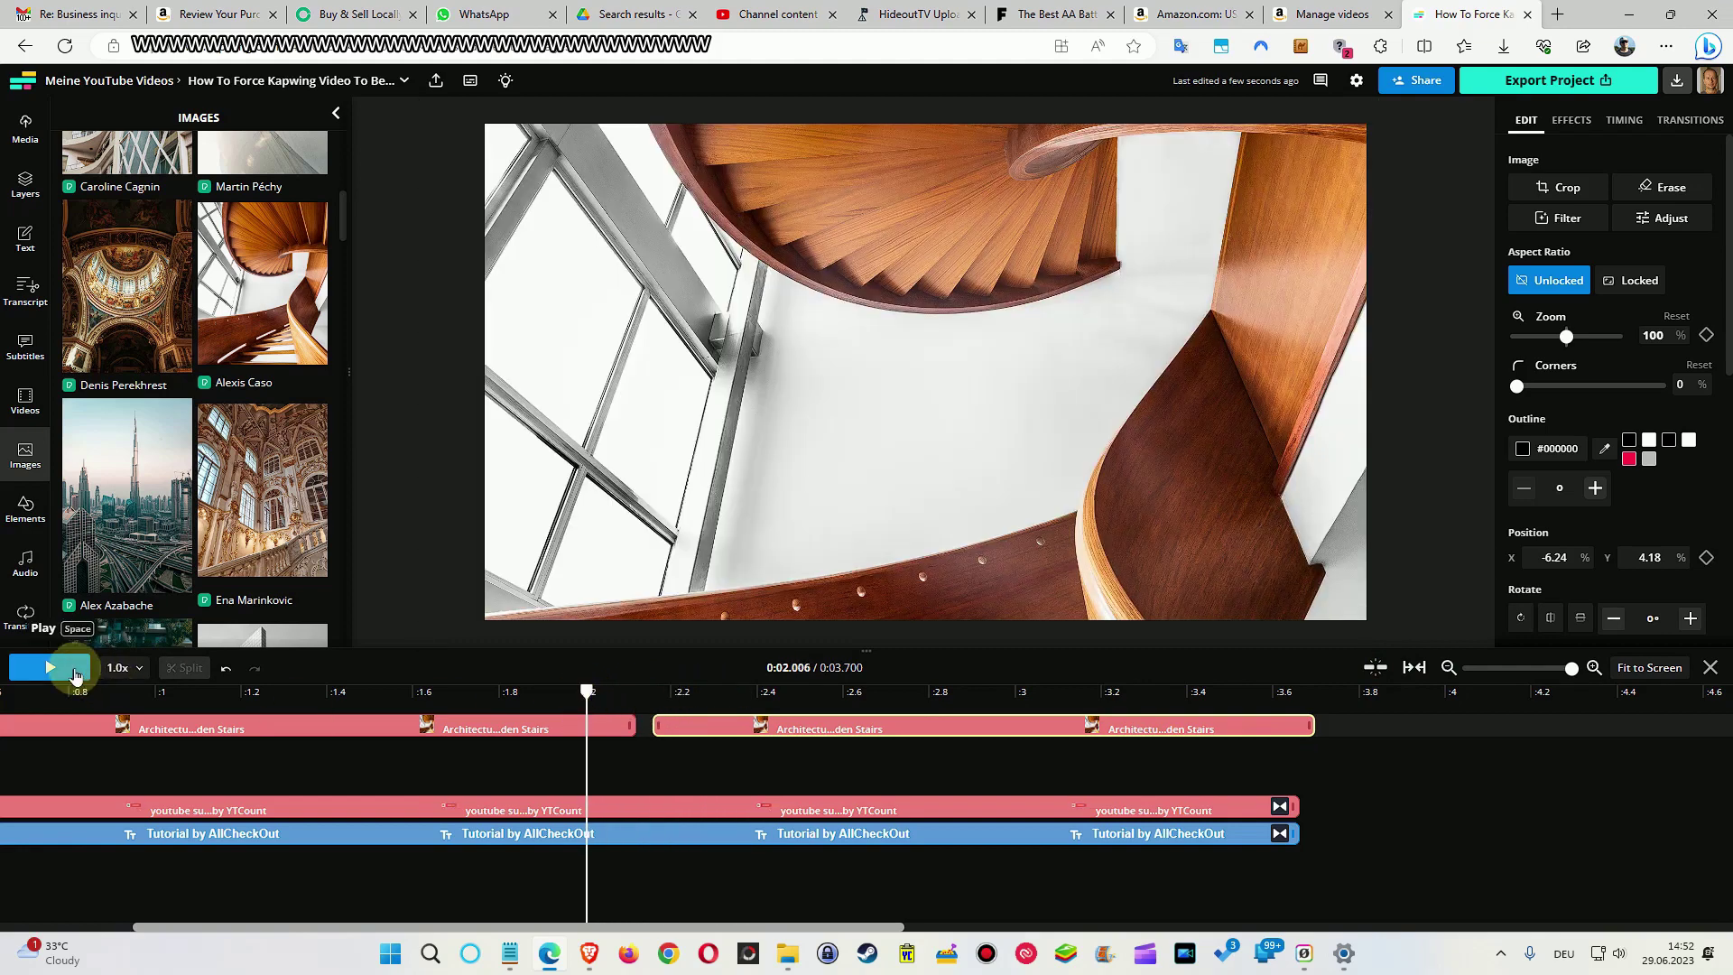
- Play back from about 1.8 seconds to preview the gap after the split
left_click(76, 672)
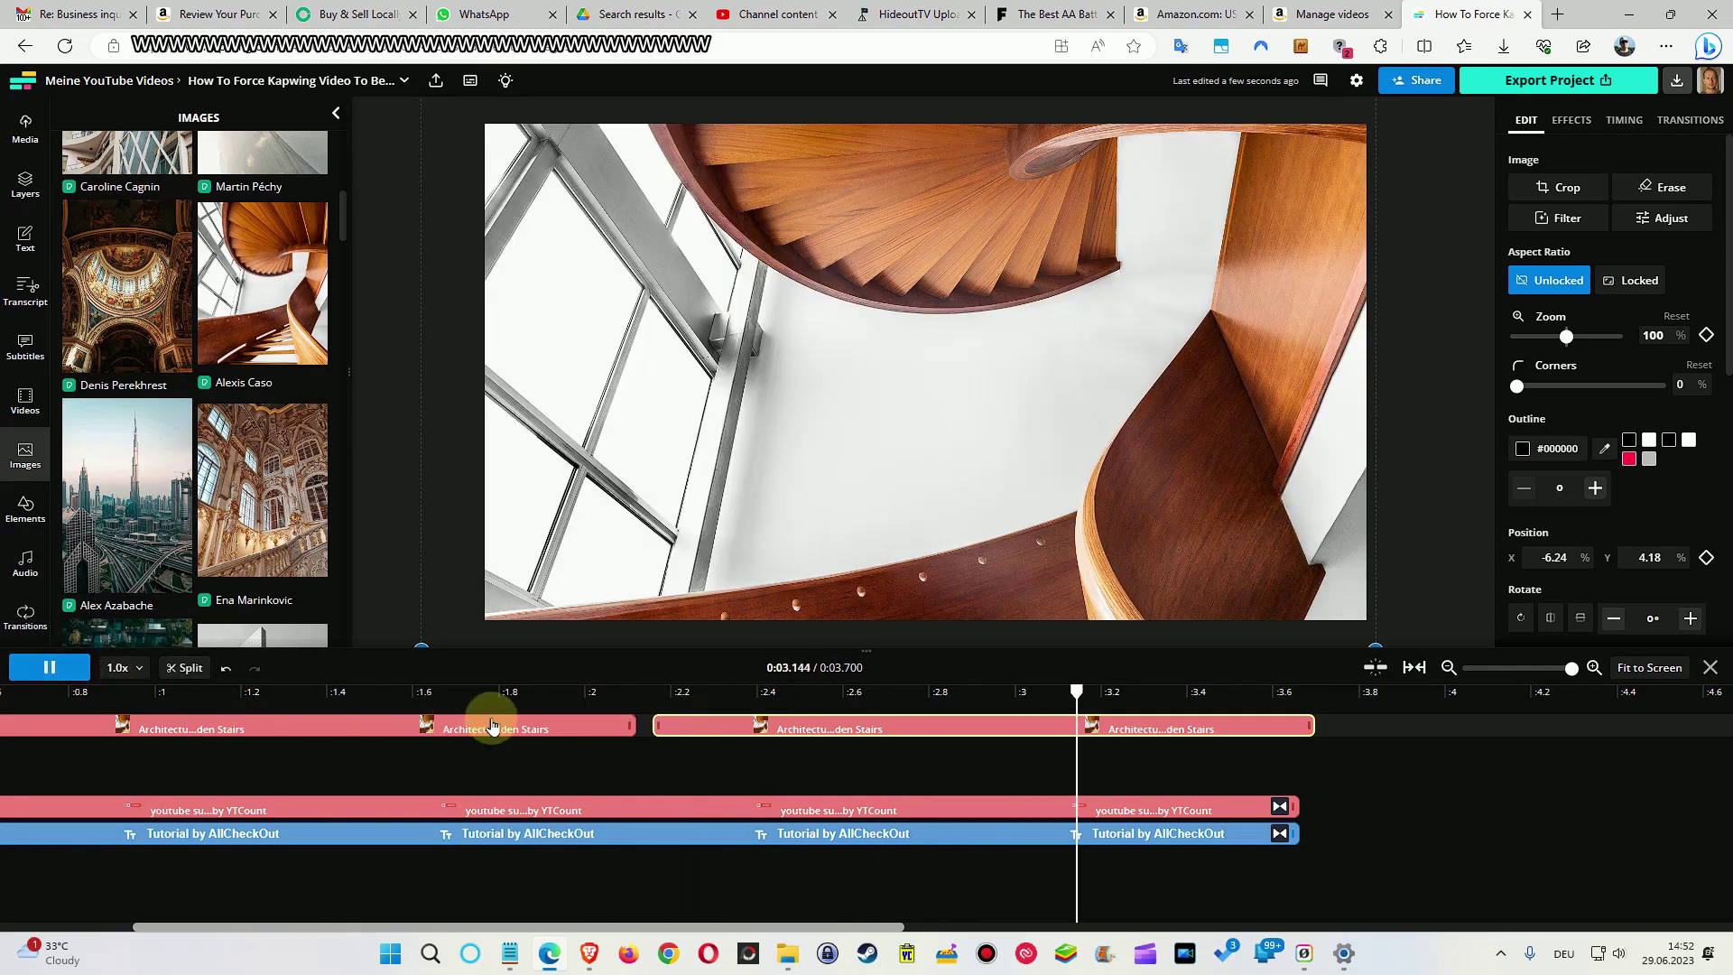
left_click(482, 694)
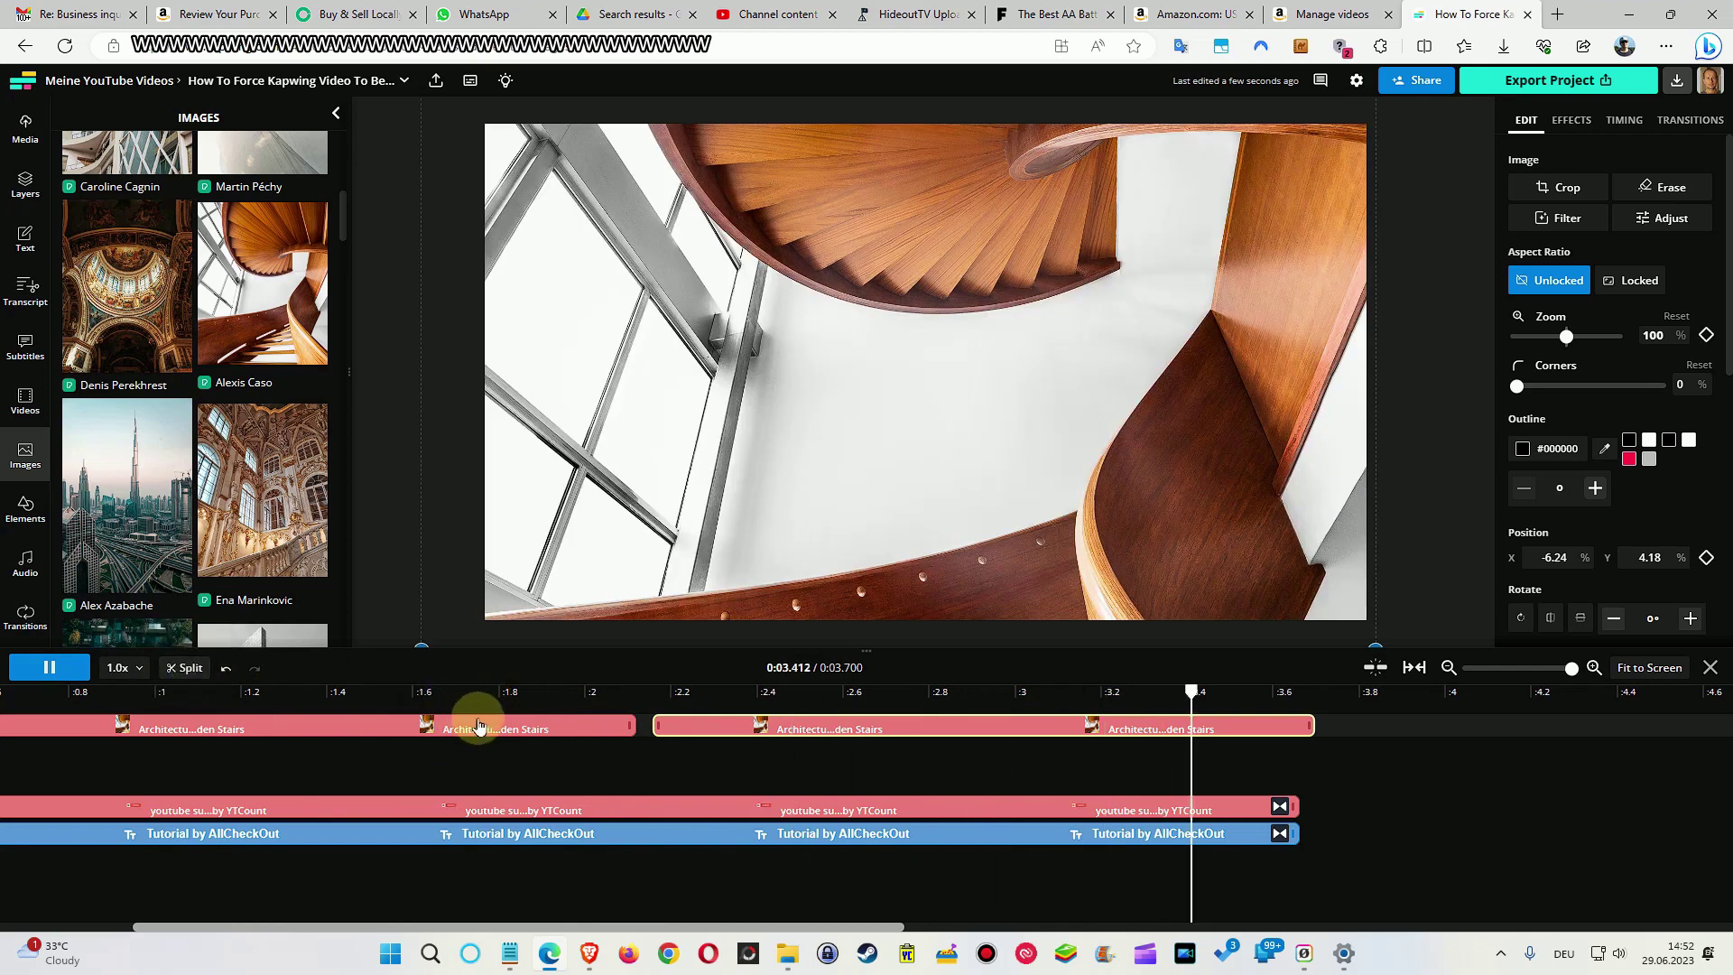
left_click(514, 691)
left_click(54, 667)
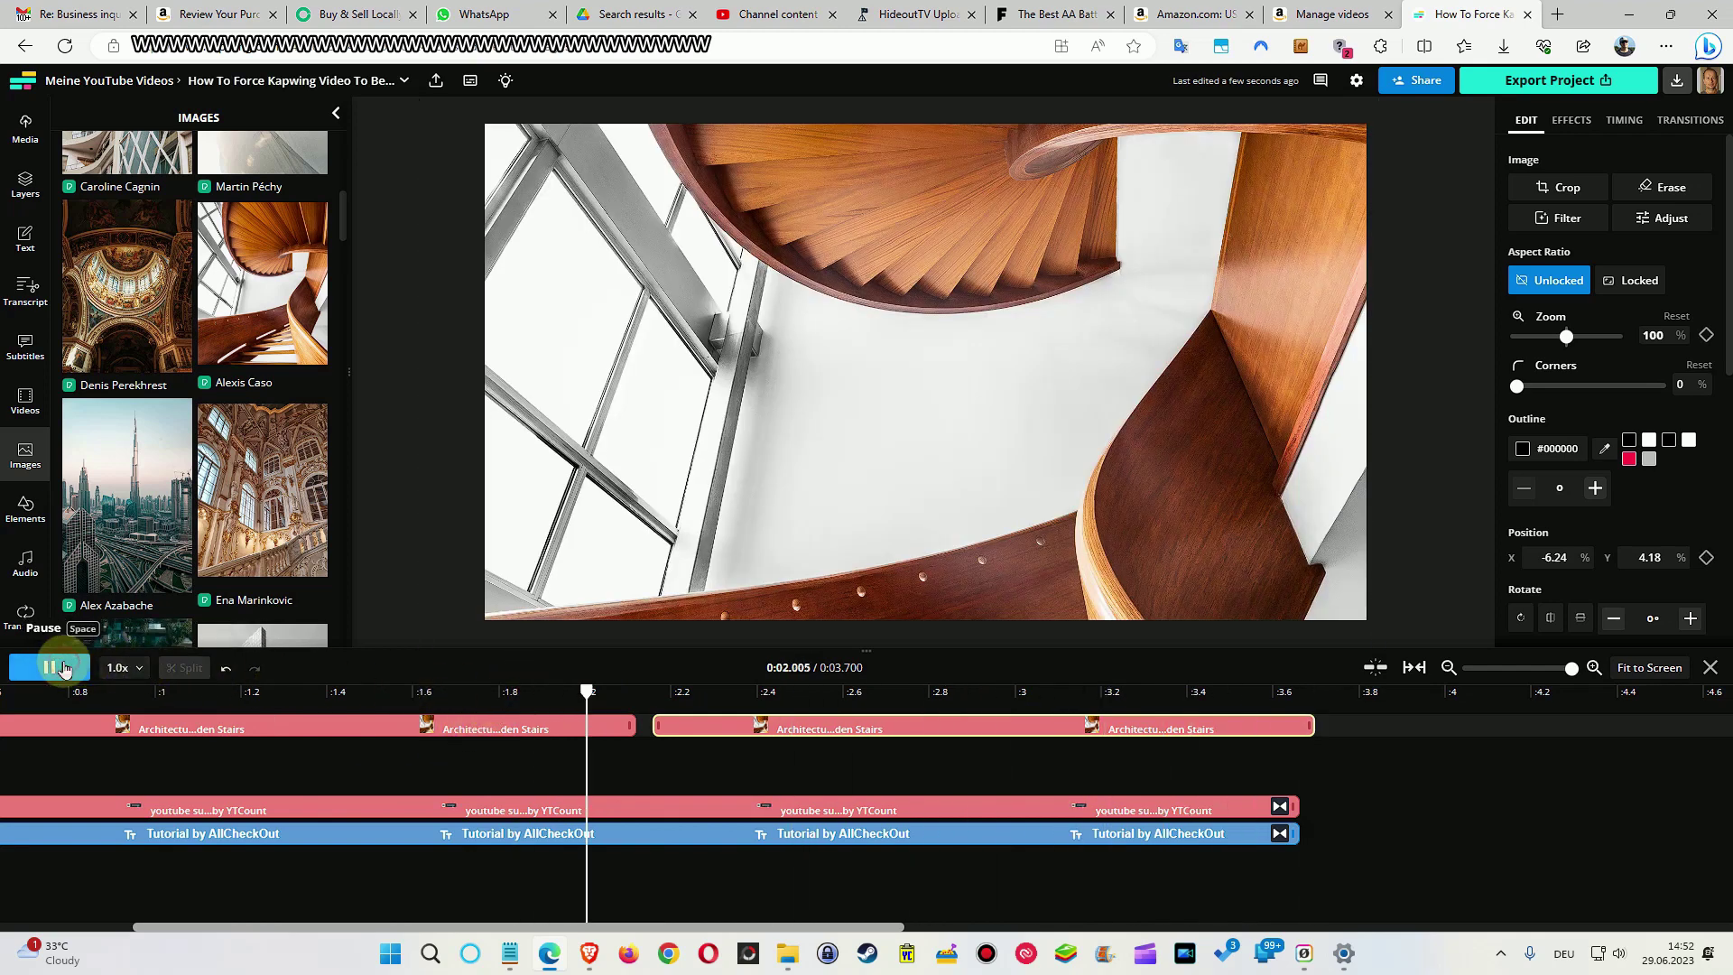
left_click(54, 667)
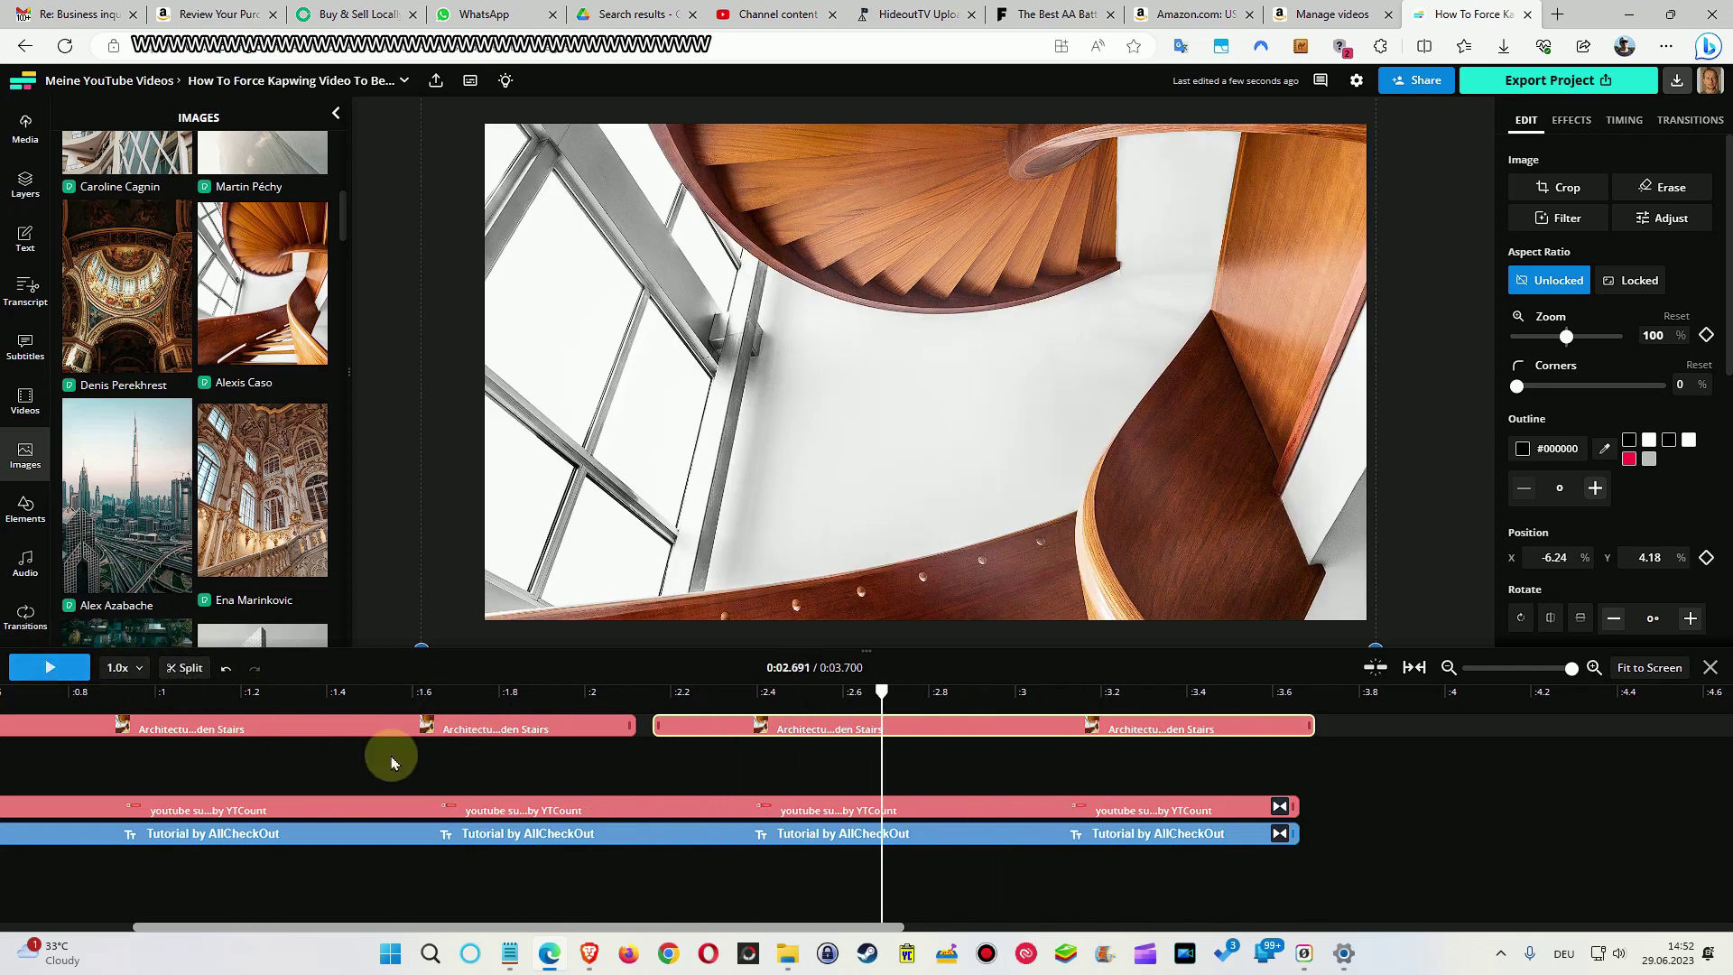
- Slide the second stairs clip back to about 2.12 s so it meets the first half
left_click(639, 692)
left_click_drag(639, 692, 828, 702)
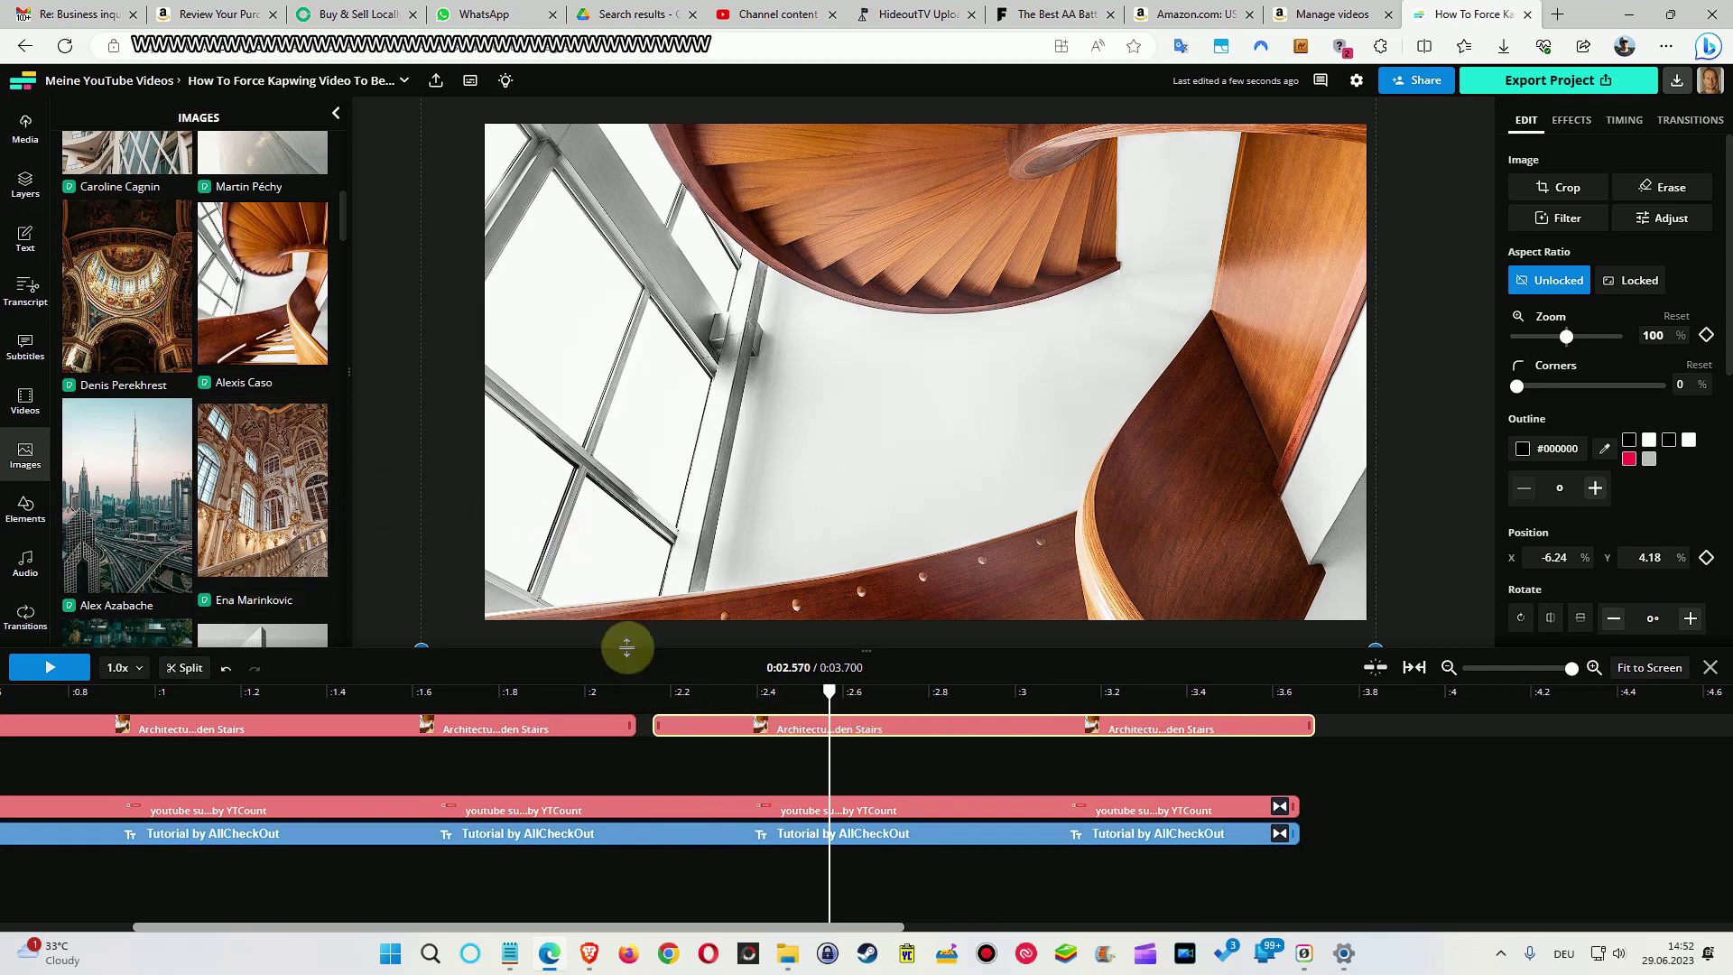
left_click_drag(715, 722, 700, 732)
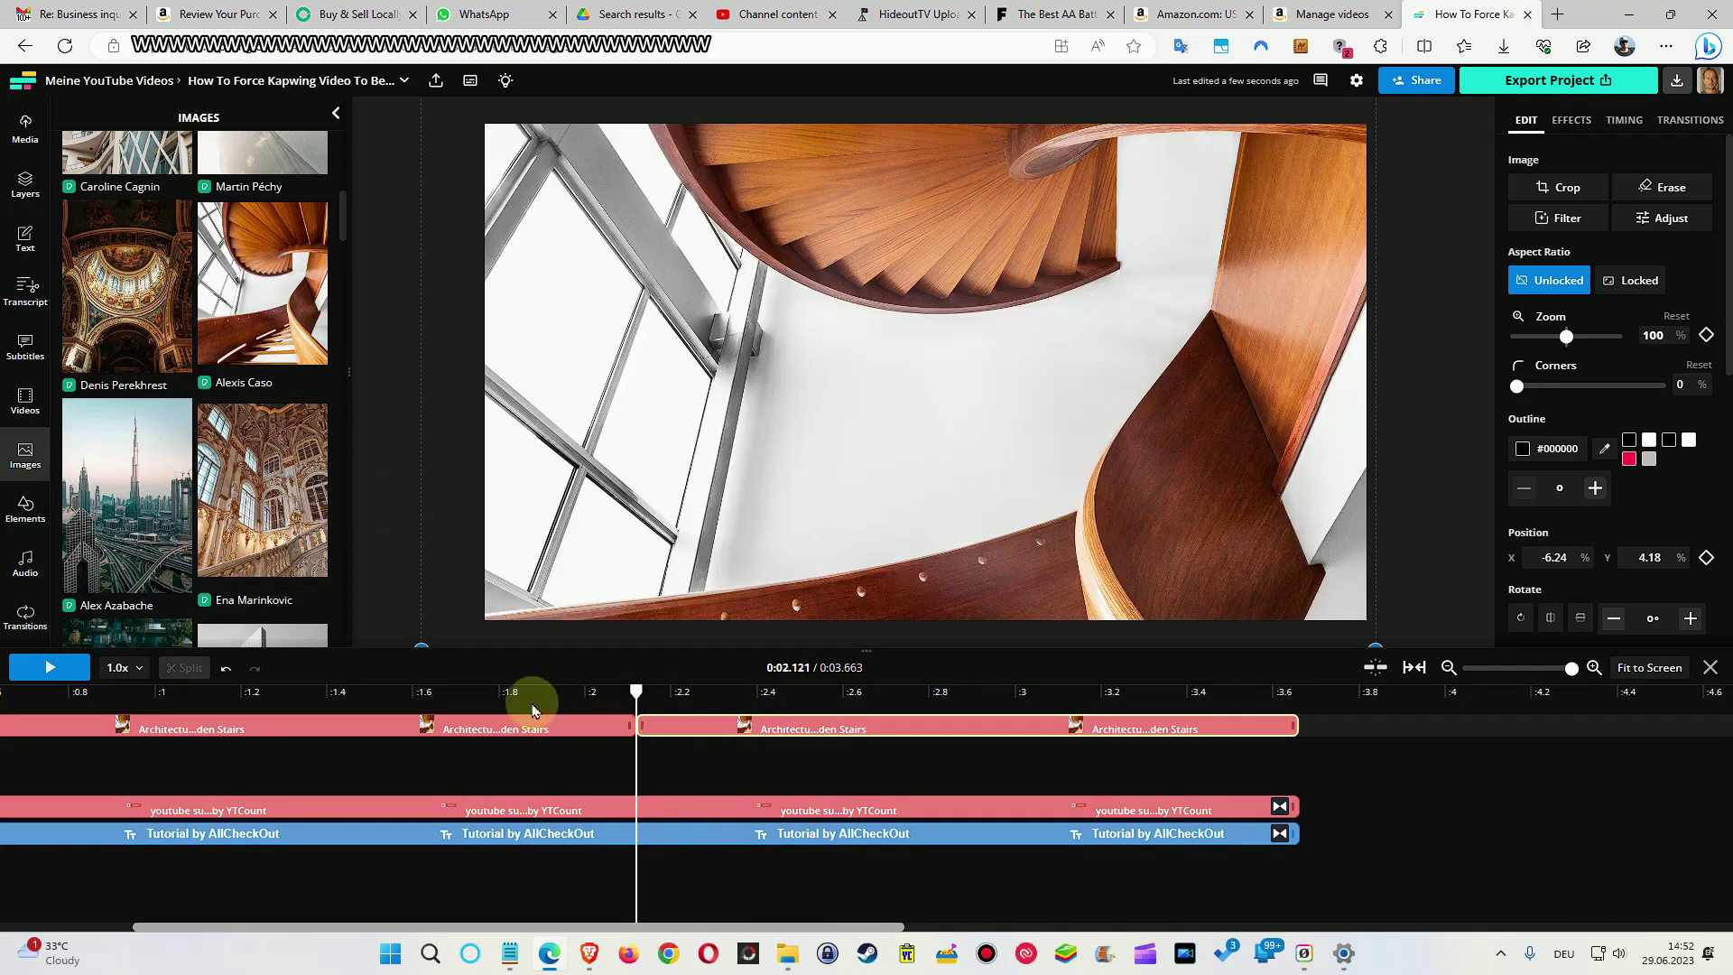
- Add a text layer reading 'sdsdfsfsfsfd' and drag it to the centre of the canvas
left_click(25, 240)
left_click(185, 159)
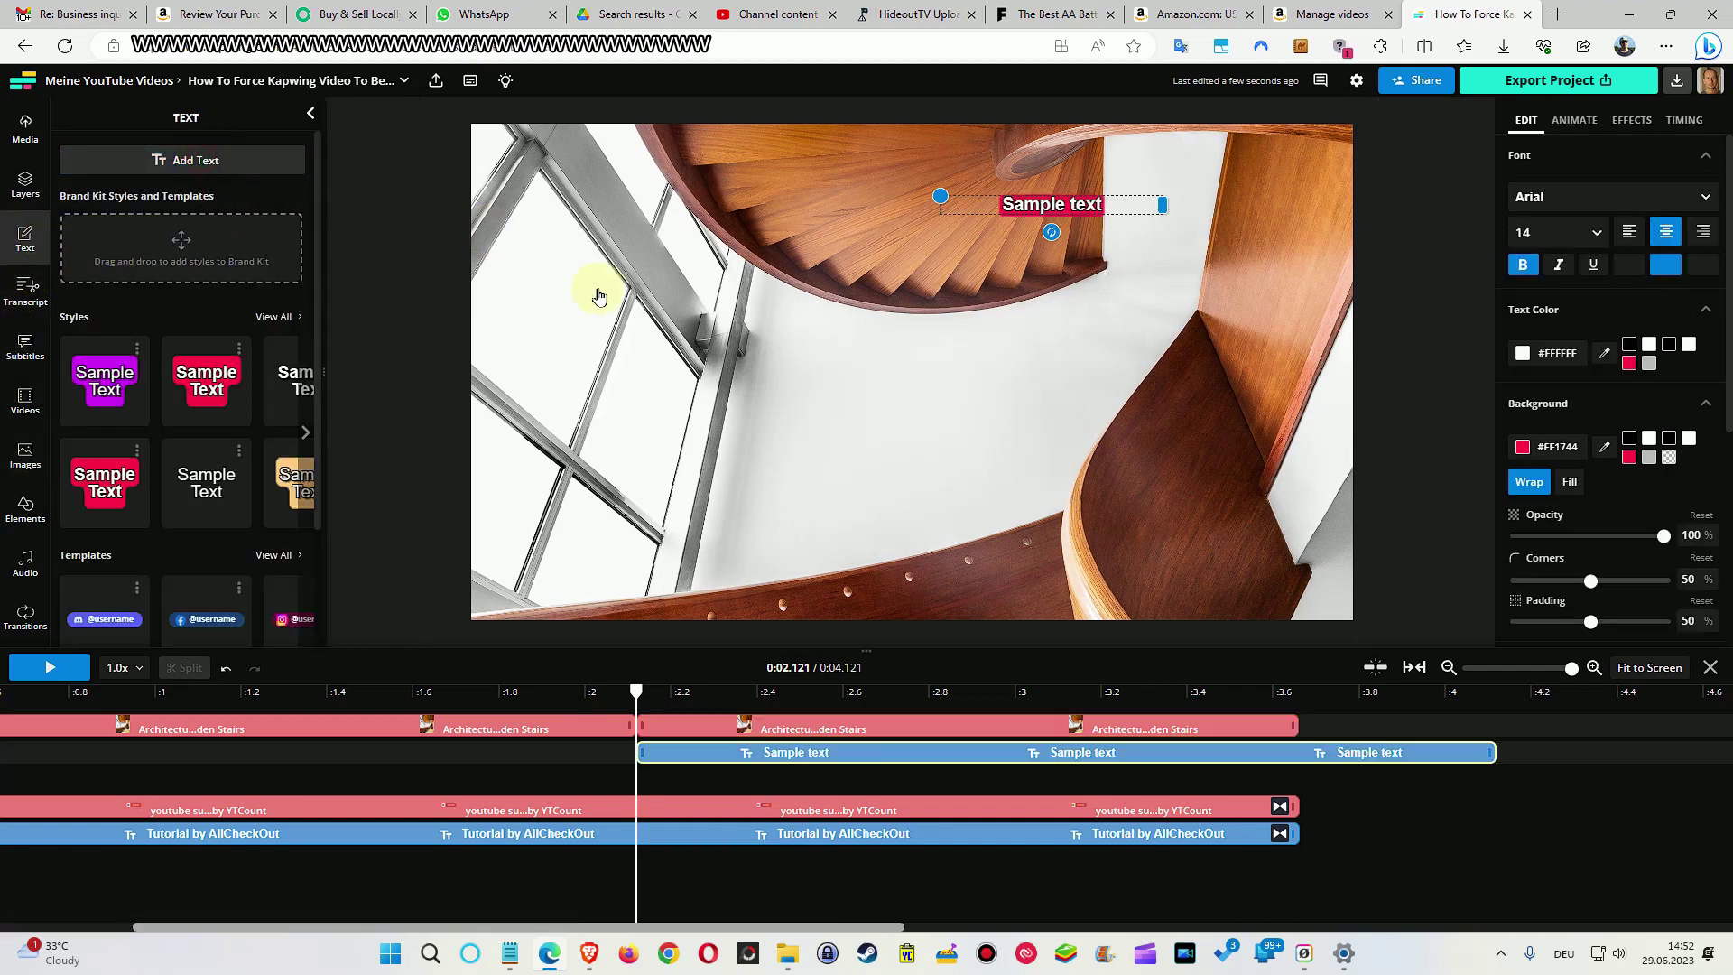
type("sdsdfsfsfsfd")
left_click_drag(1070, 202, 896, 388)
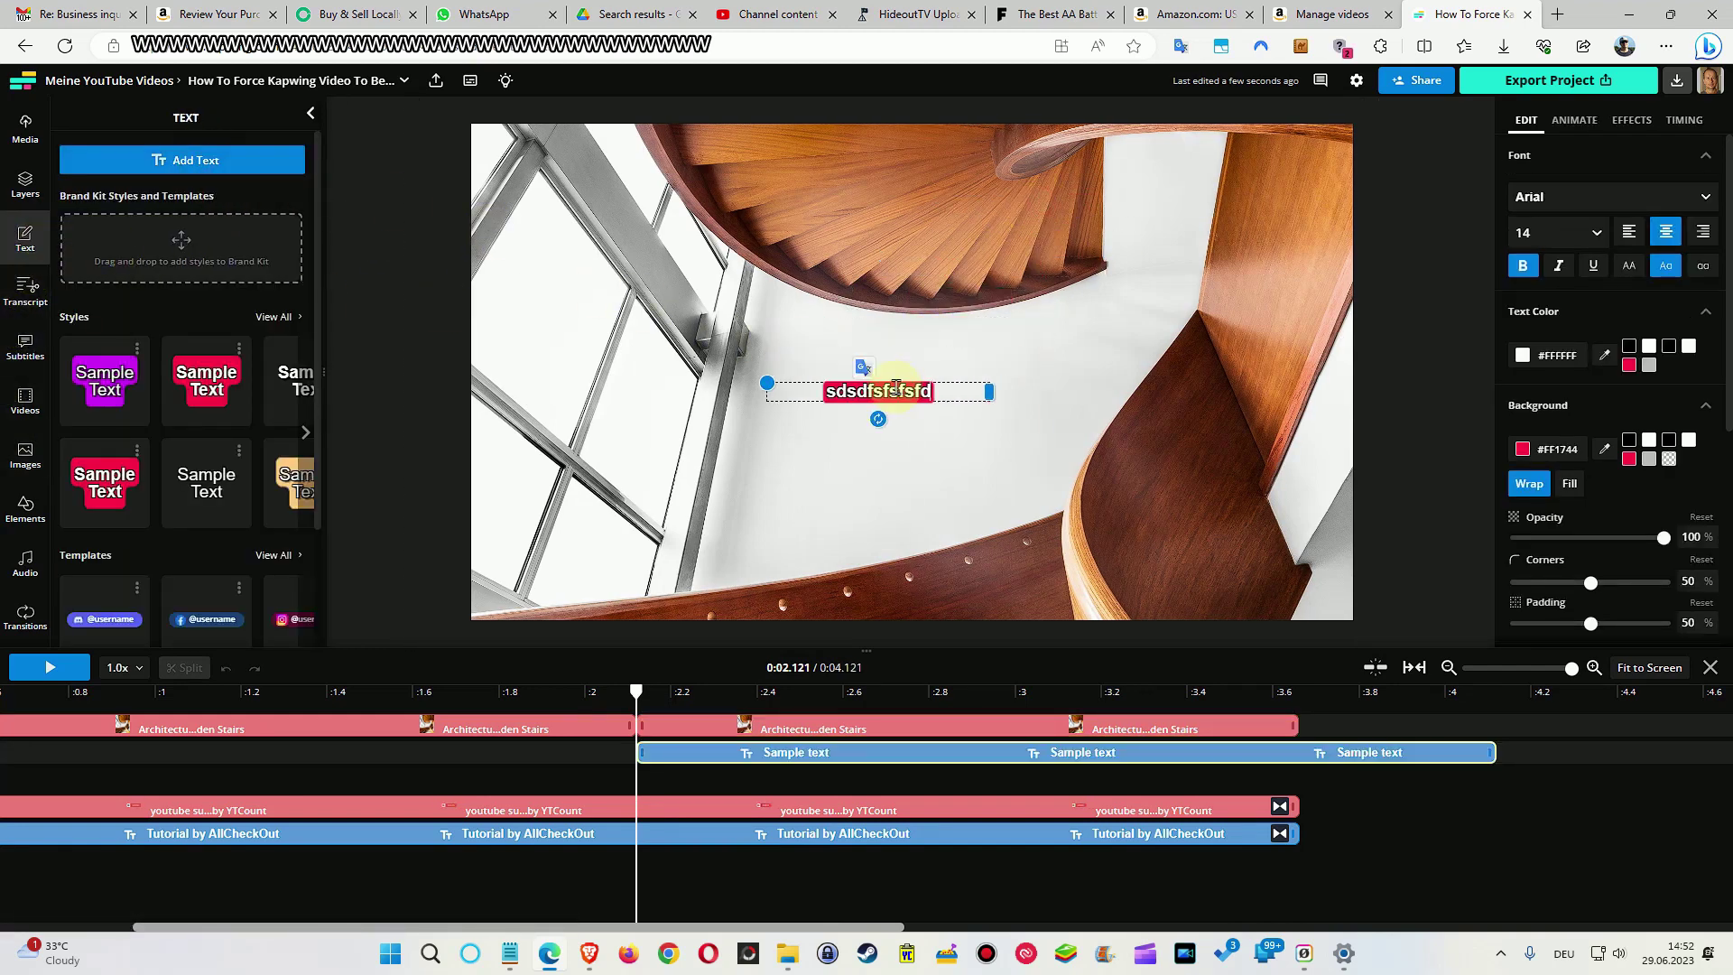
left_click(932, 423)
left_click(914, 397)
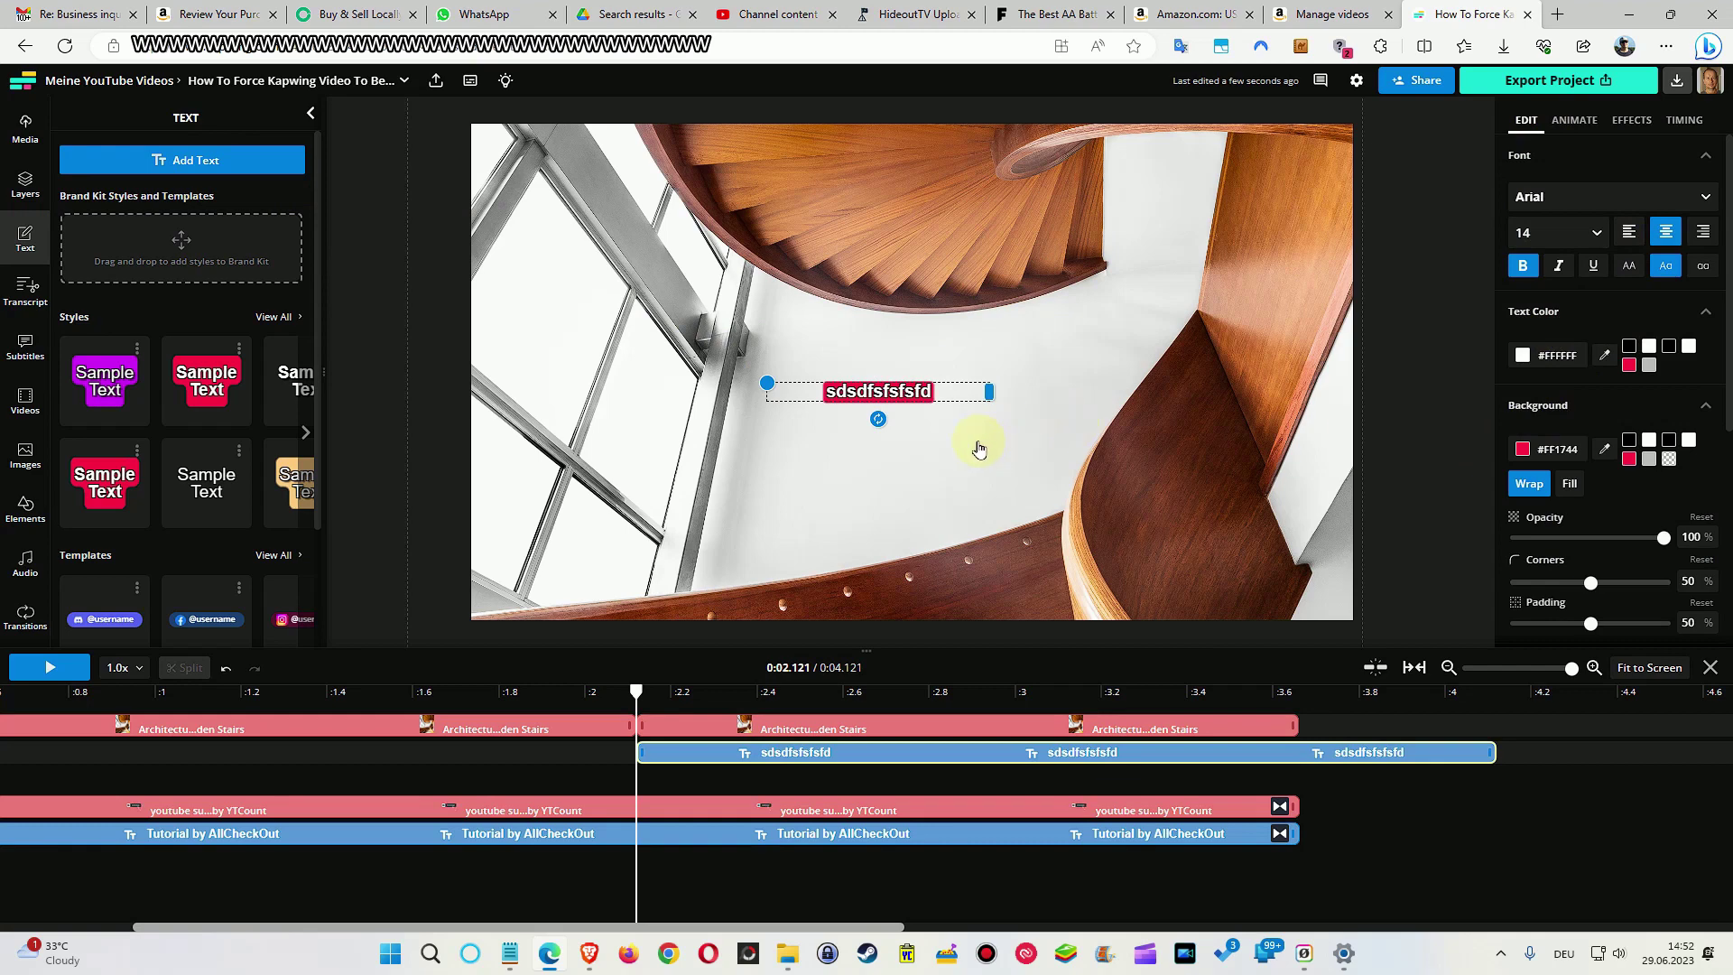
- Apply the Vibrate animation to the text and drag it past the canvas's left edge
left_click(1596, 125)
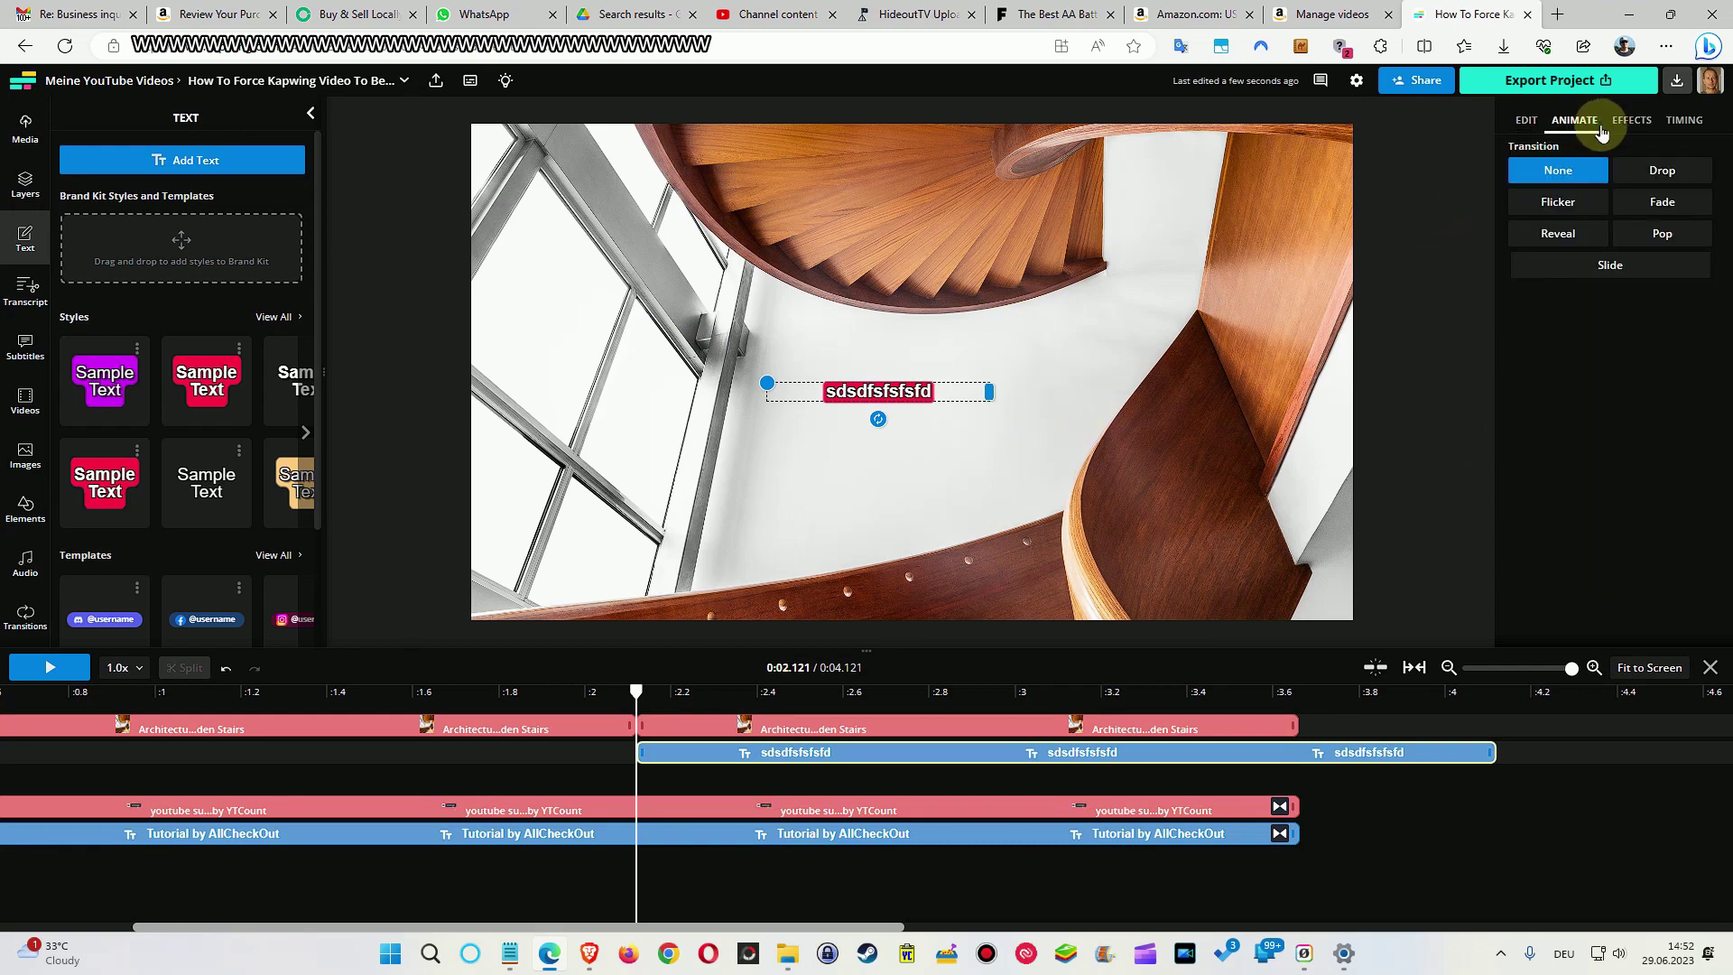
left_click(1629, 120)
left_click(1667, 240)
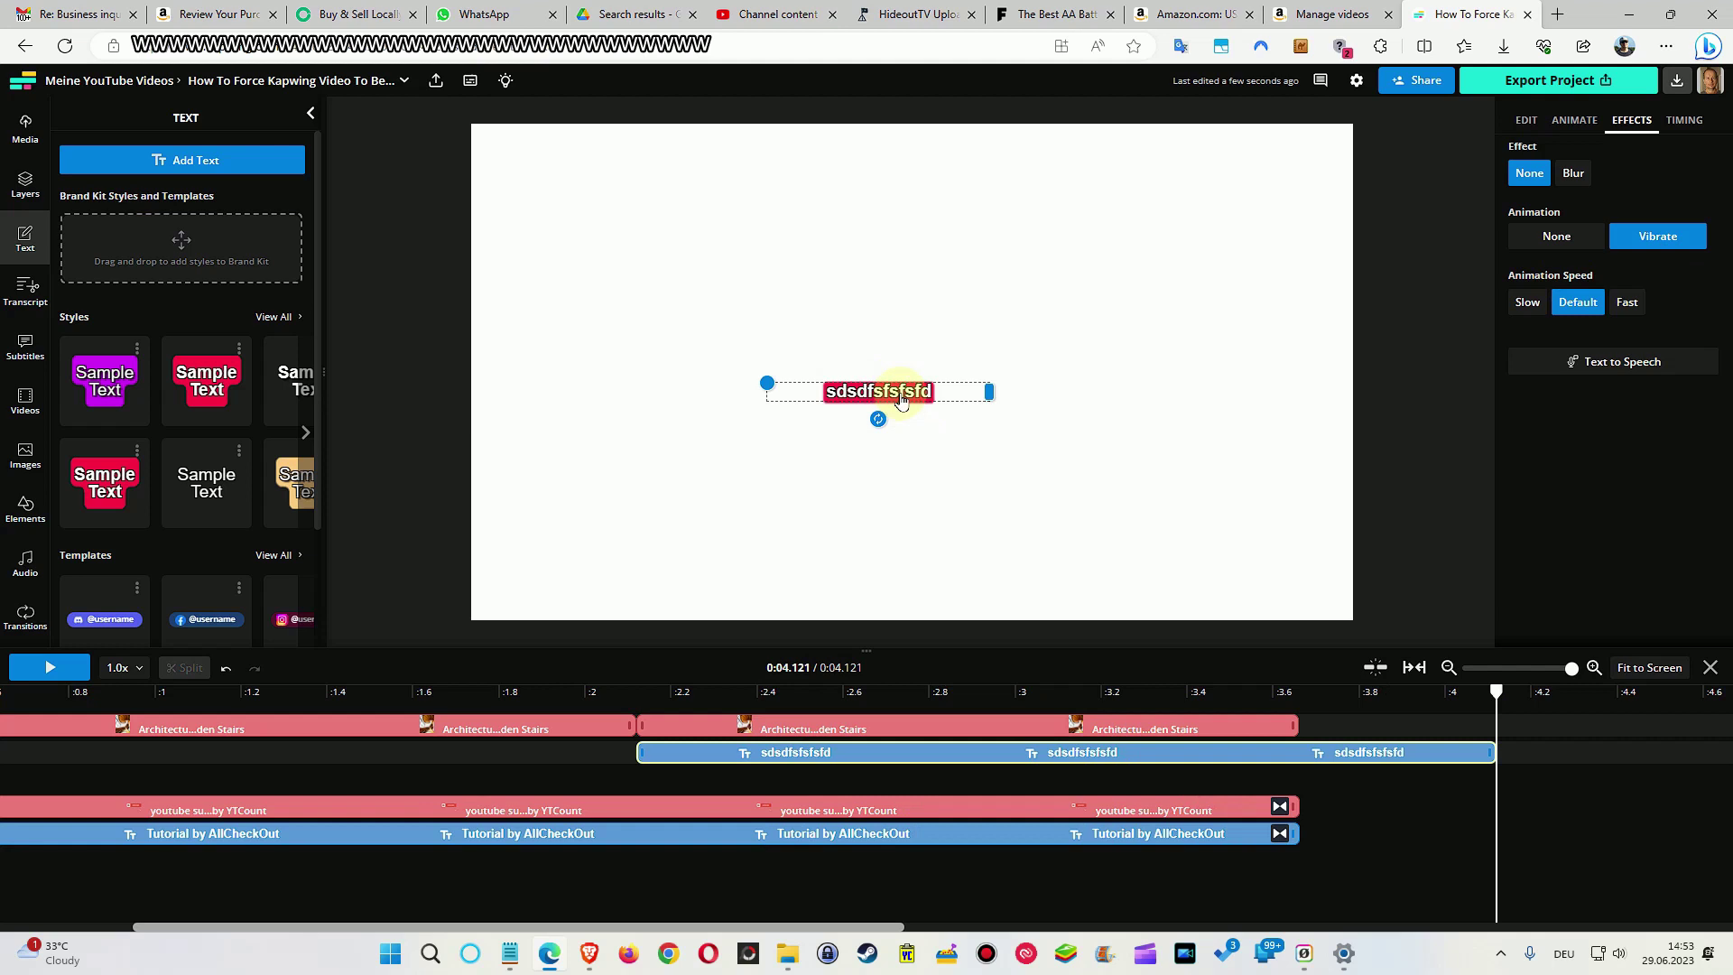
left_click_drag(921, 379, 390, 402)
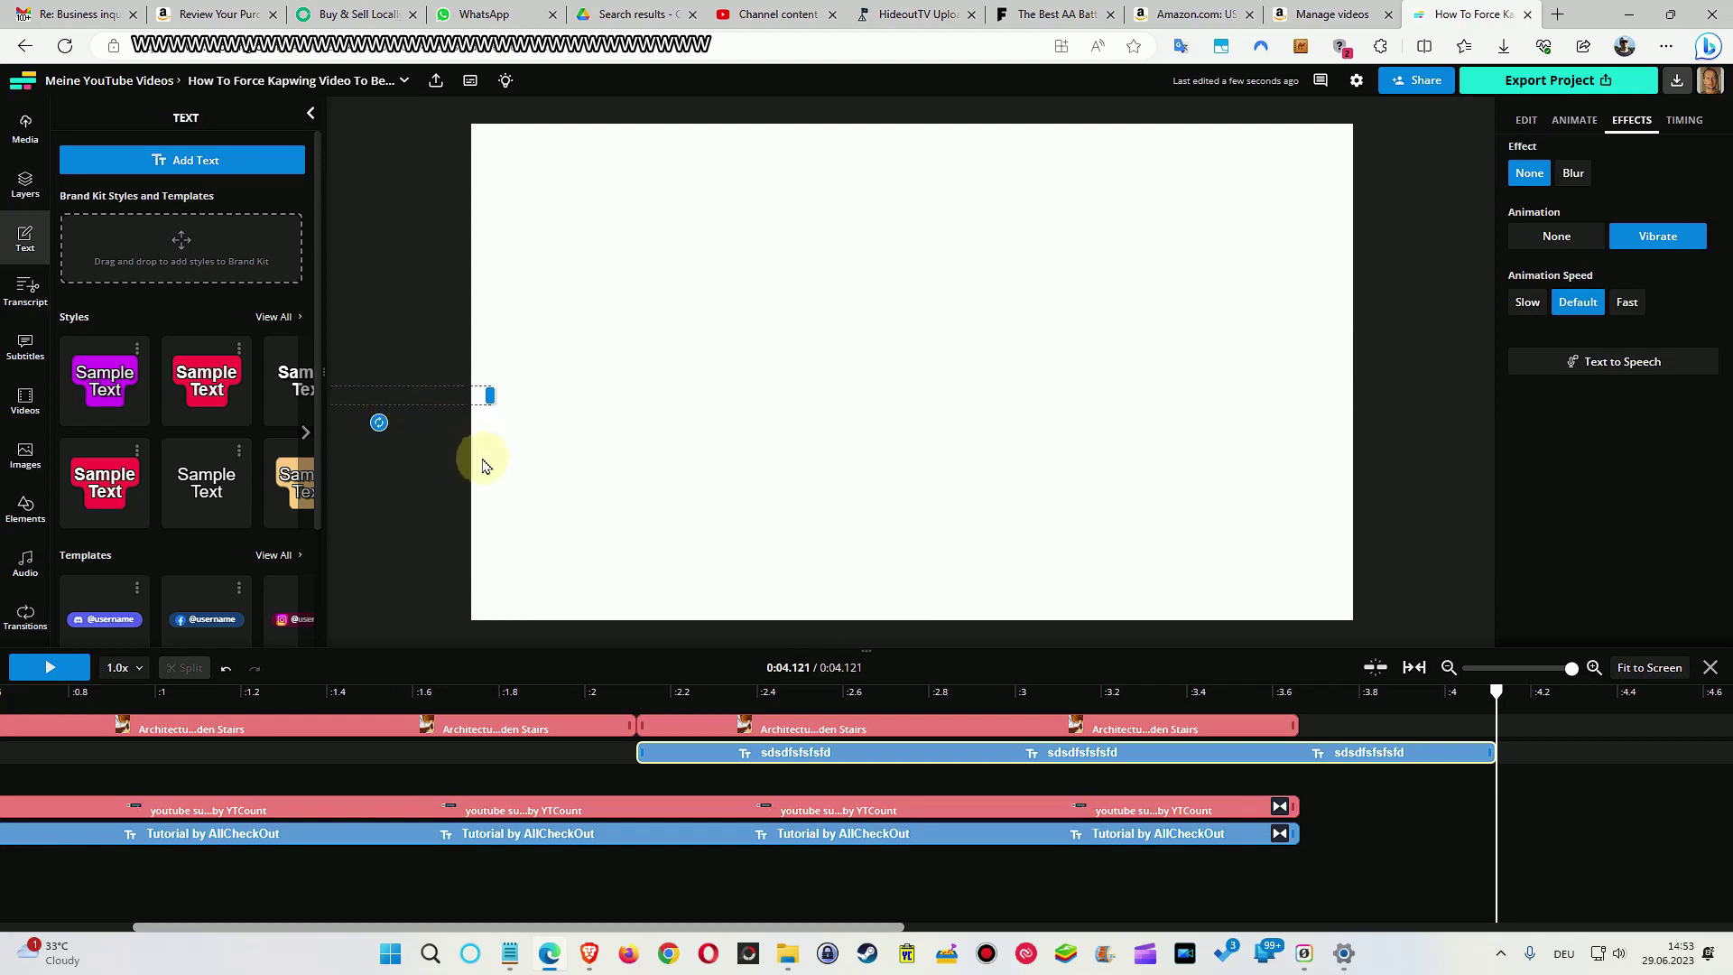
- Stretch the text clip from 0 to the 3.663-second end and push it just outside the left edge
left_click(1068, 761)
left_click_drag(1067, 761, 152, 760)
scroll(1179, 689, "left", 5)
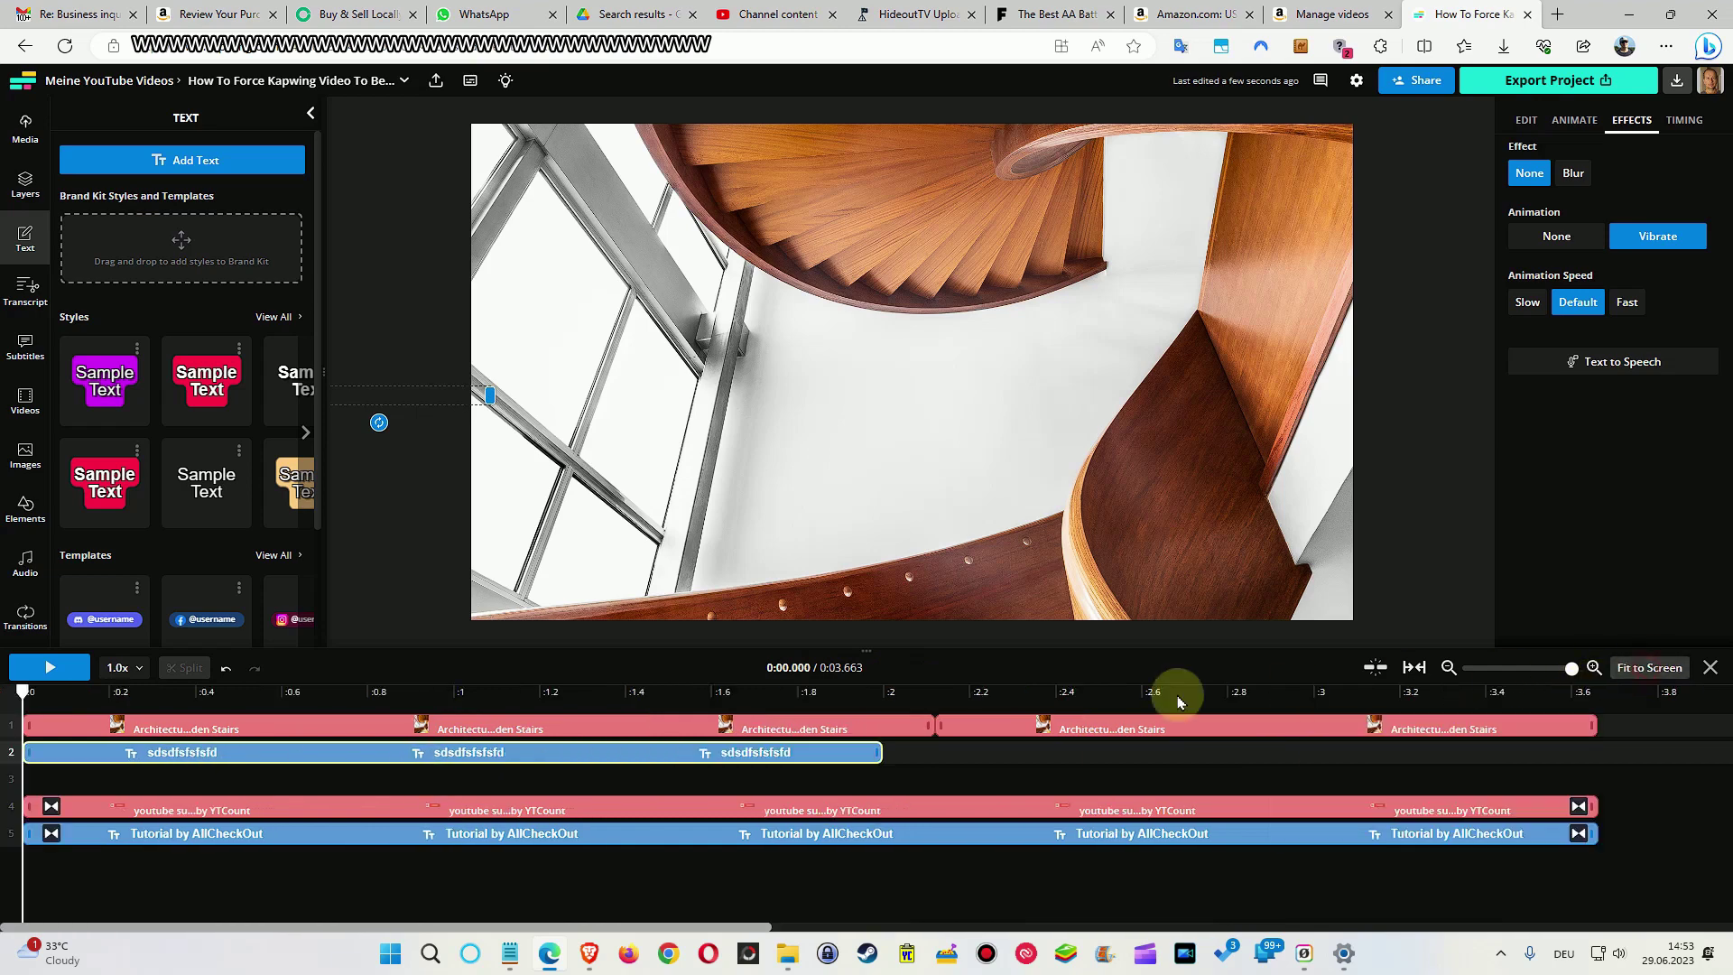
left_click_drag(853, 761, 1588, 738)
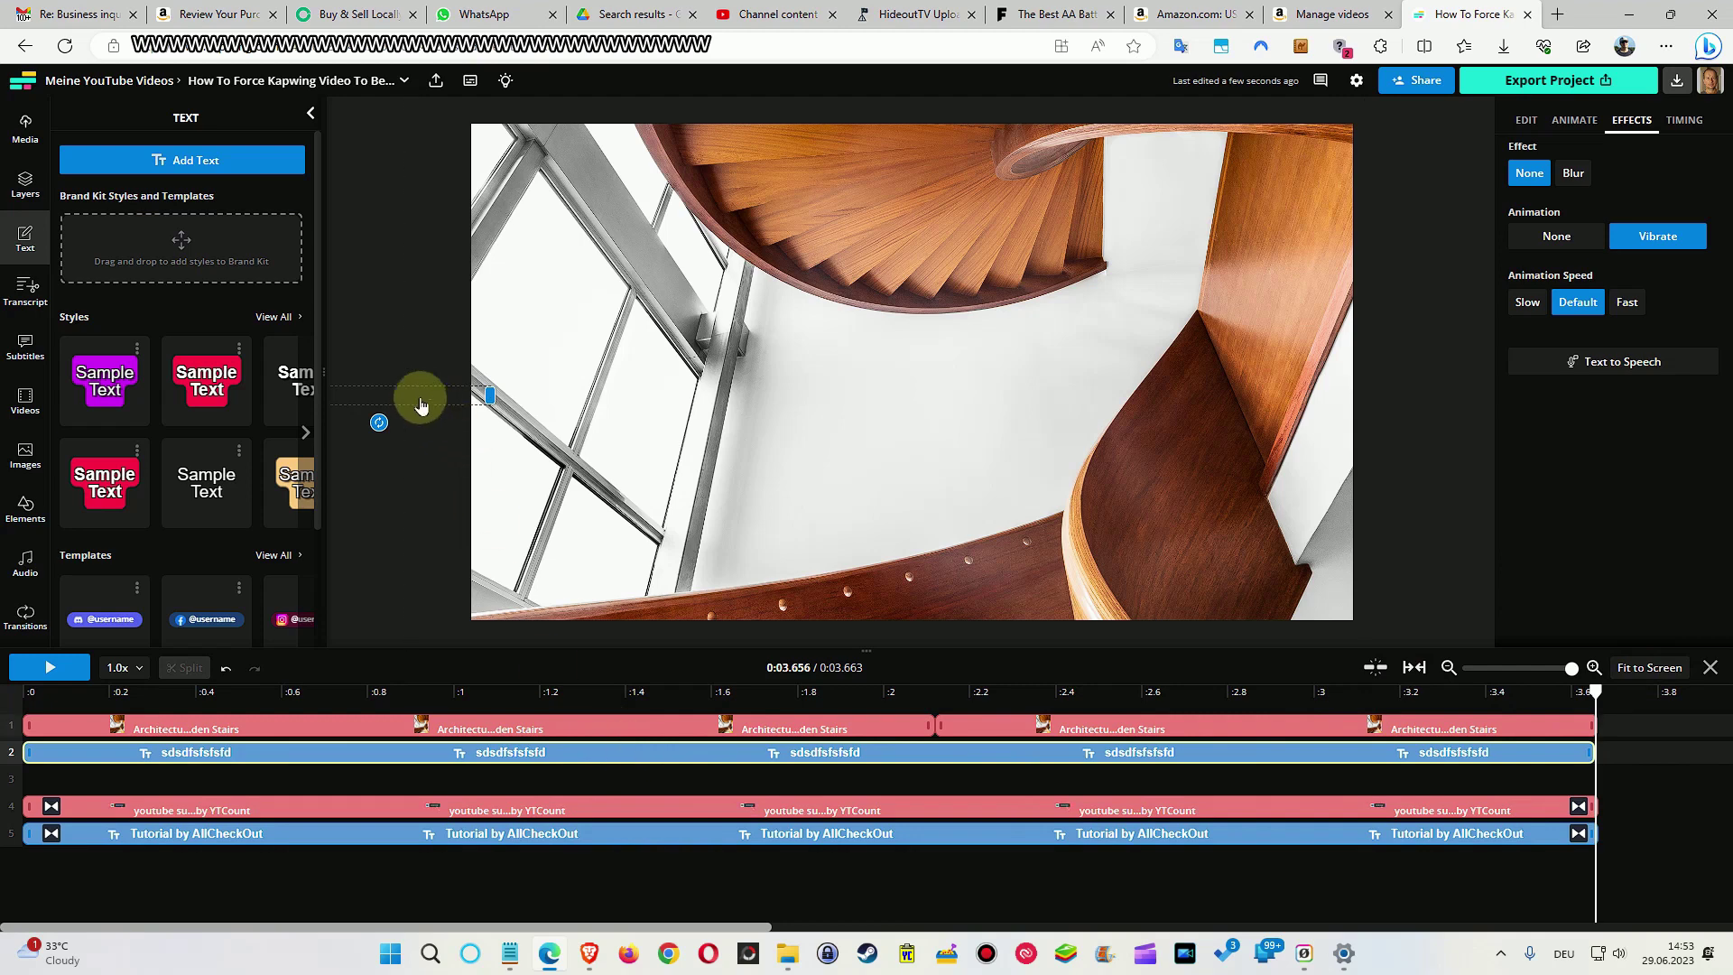
left_click_drag(417, 398, 383, 410)
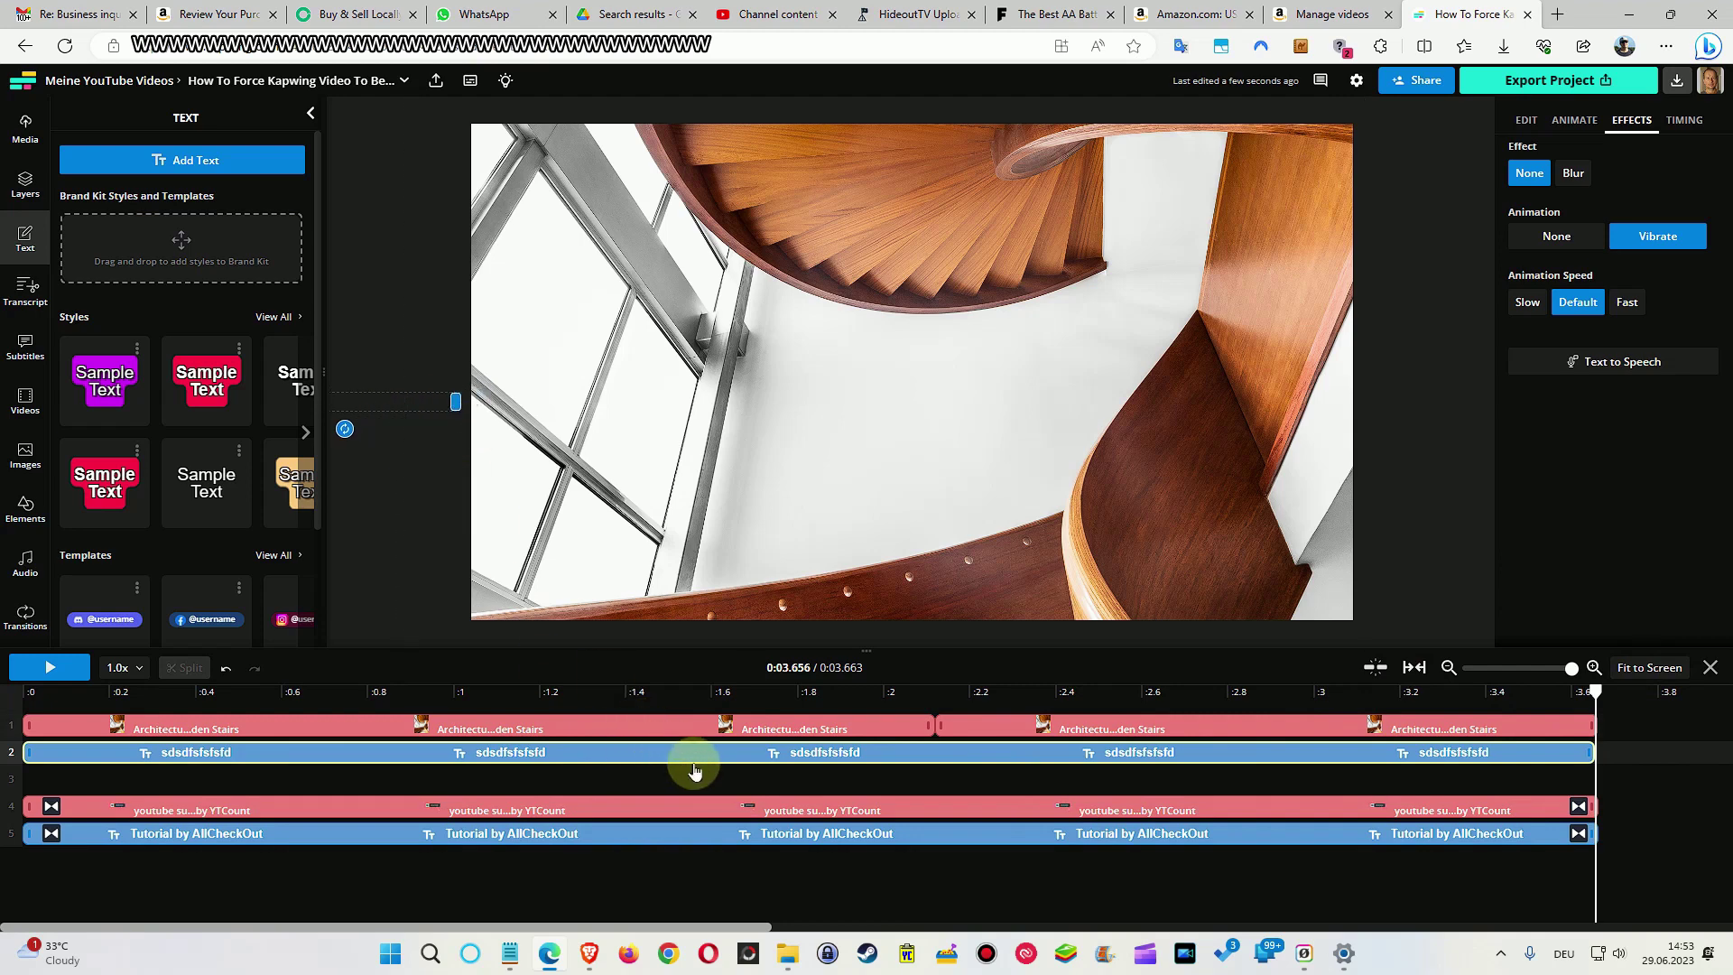
left_click(649, 724)
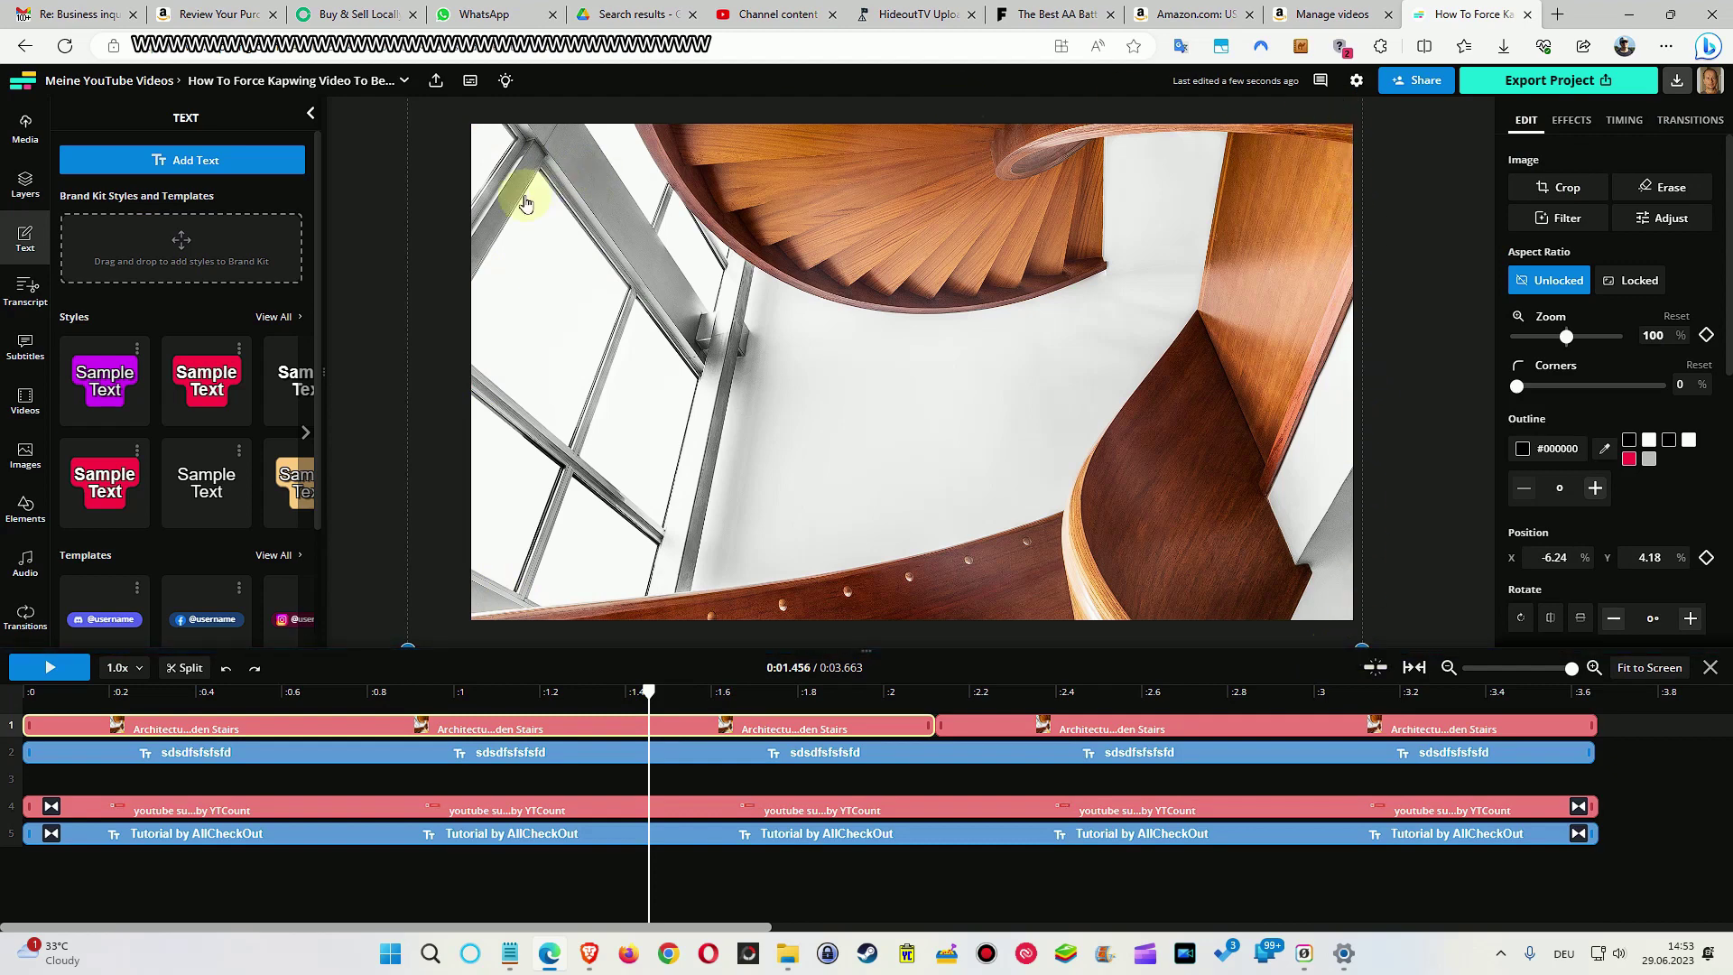
- Select the text clip and scrub the playhead around the split near 2 seconds
left_click(515, 754)
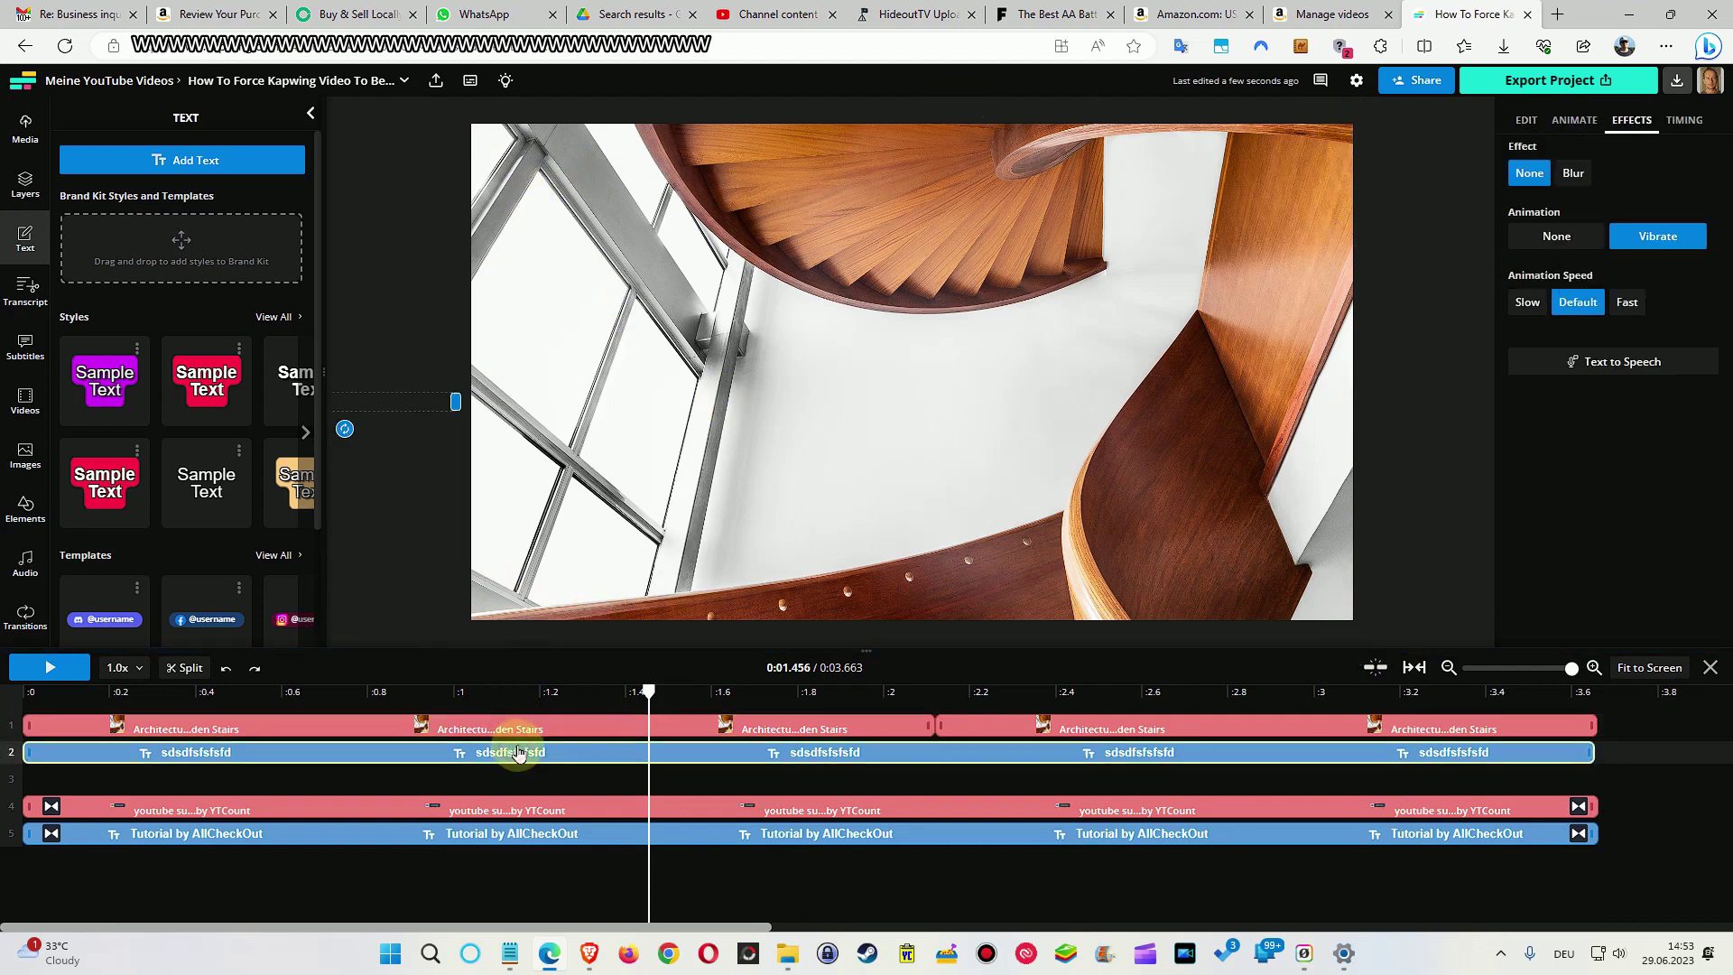
left_click(915, 699)
left_click(940, 693)
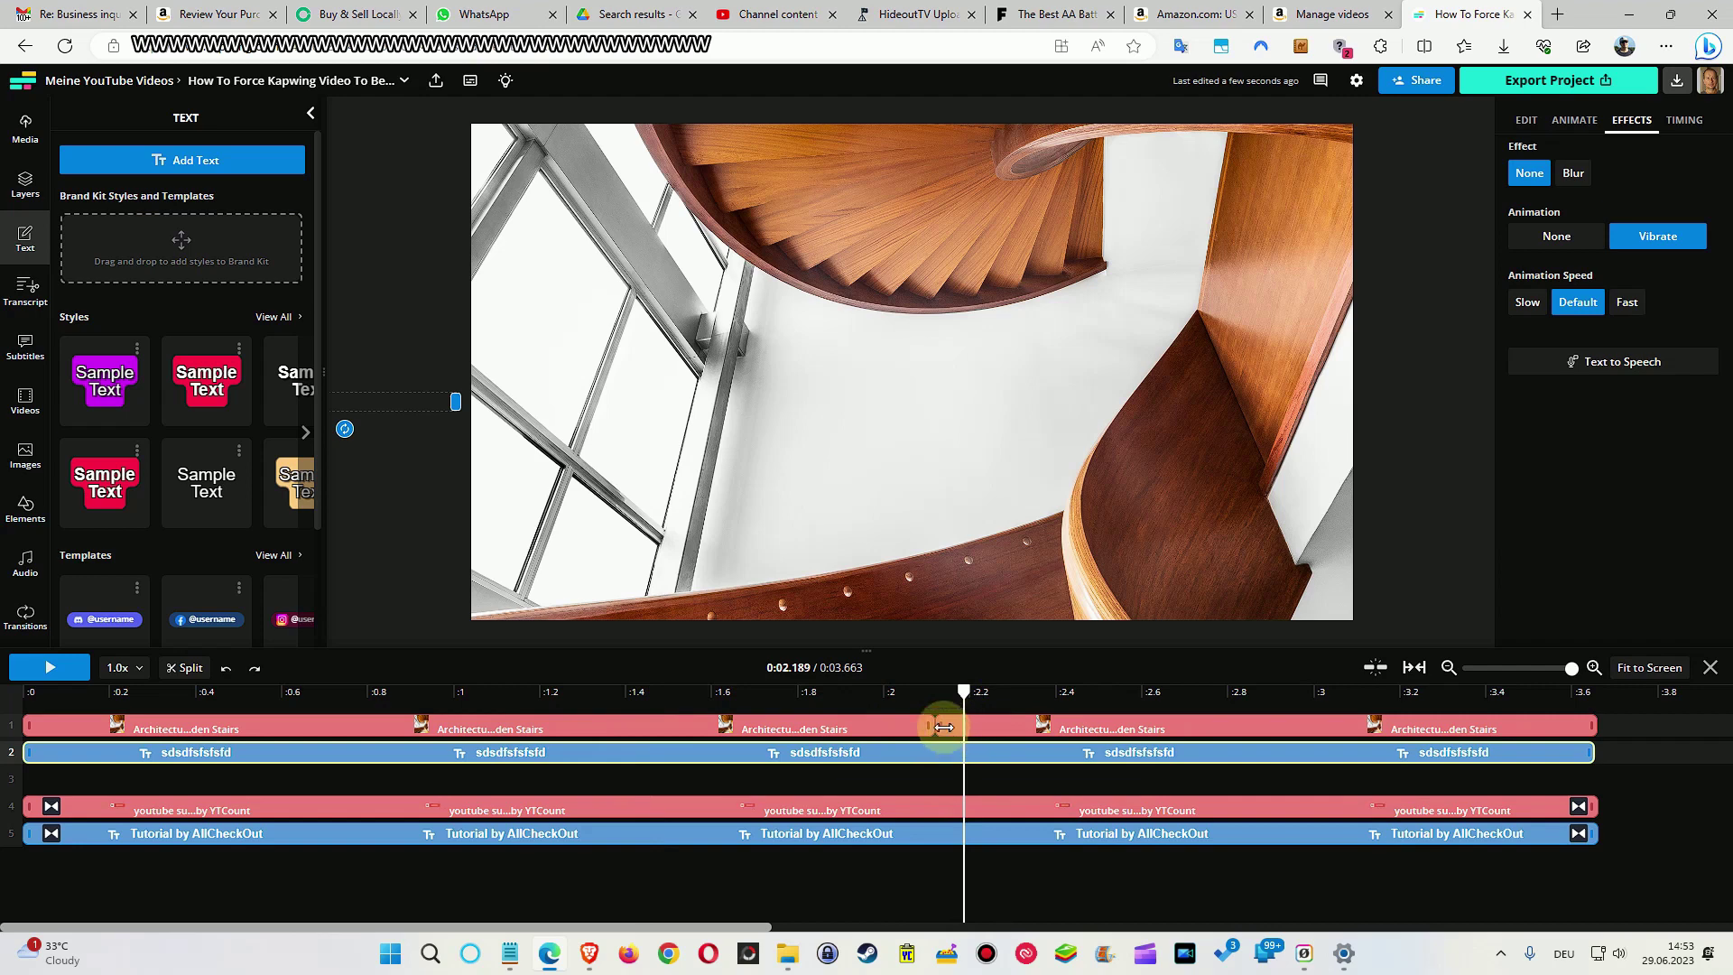
left_click_drag(940, 692, 949, 692)
- Move the text clip to track 4 and the second stairs clip to track 2, lengthening it slightly
left_click_drag(930, 763, 793, 801)
left_click_drag(971, 725, 962, 751)
left_click_drag(1587, 752, 1592, 753)
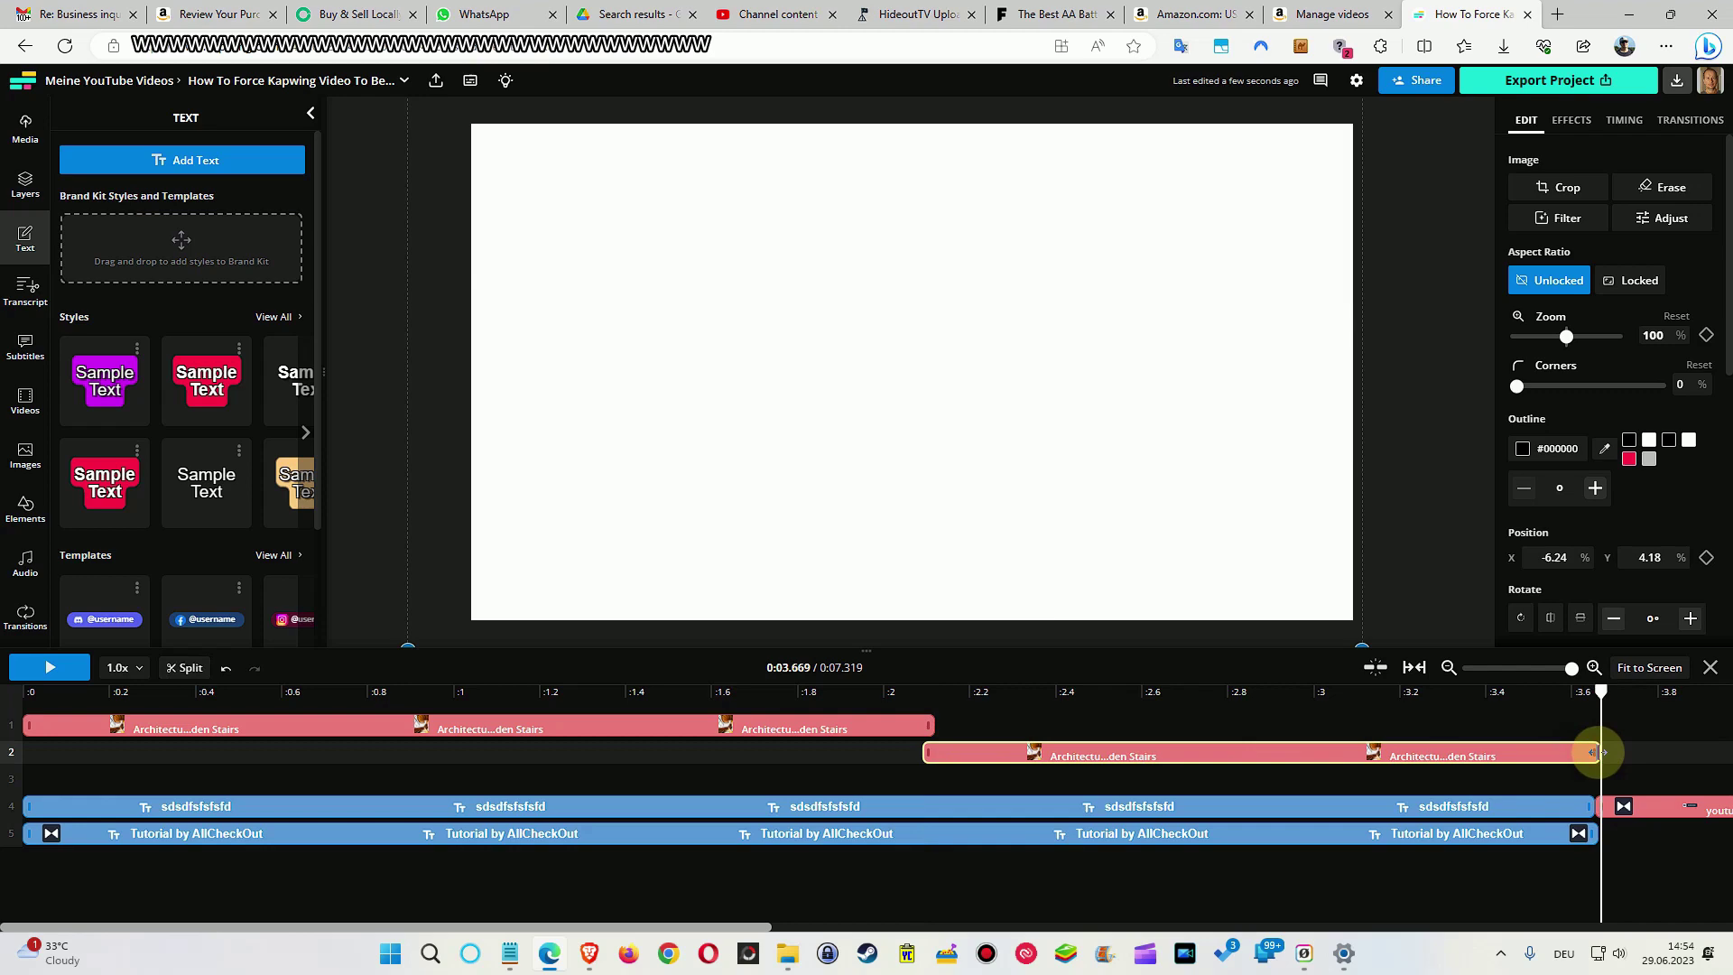
left_click(918, 692)
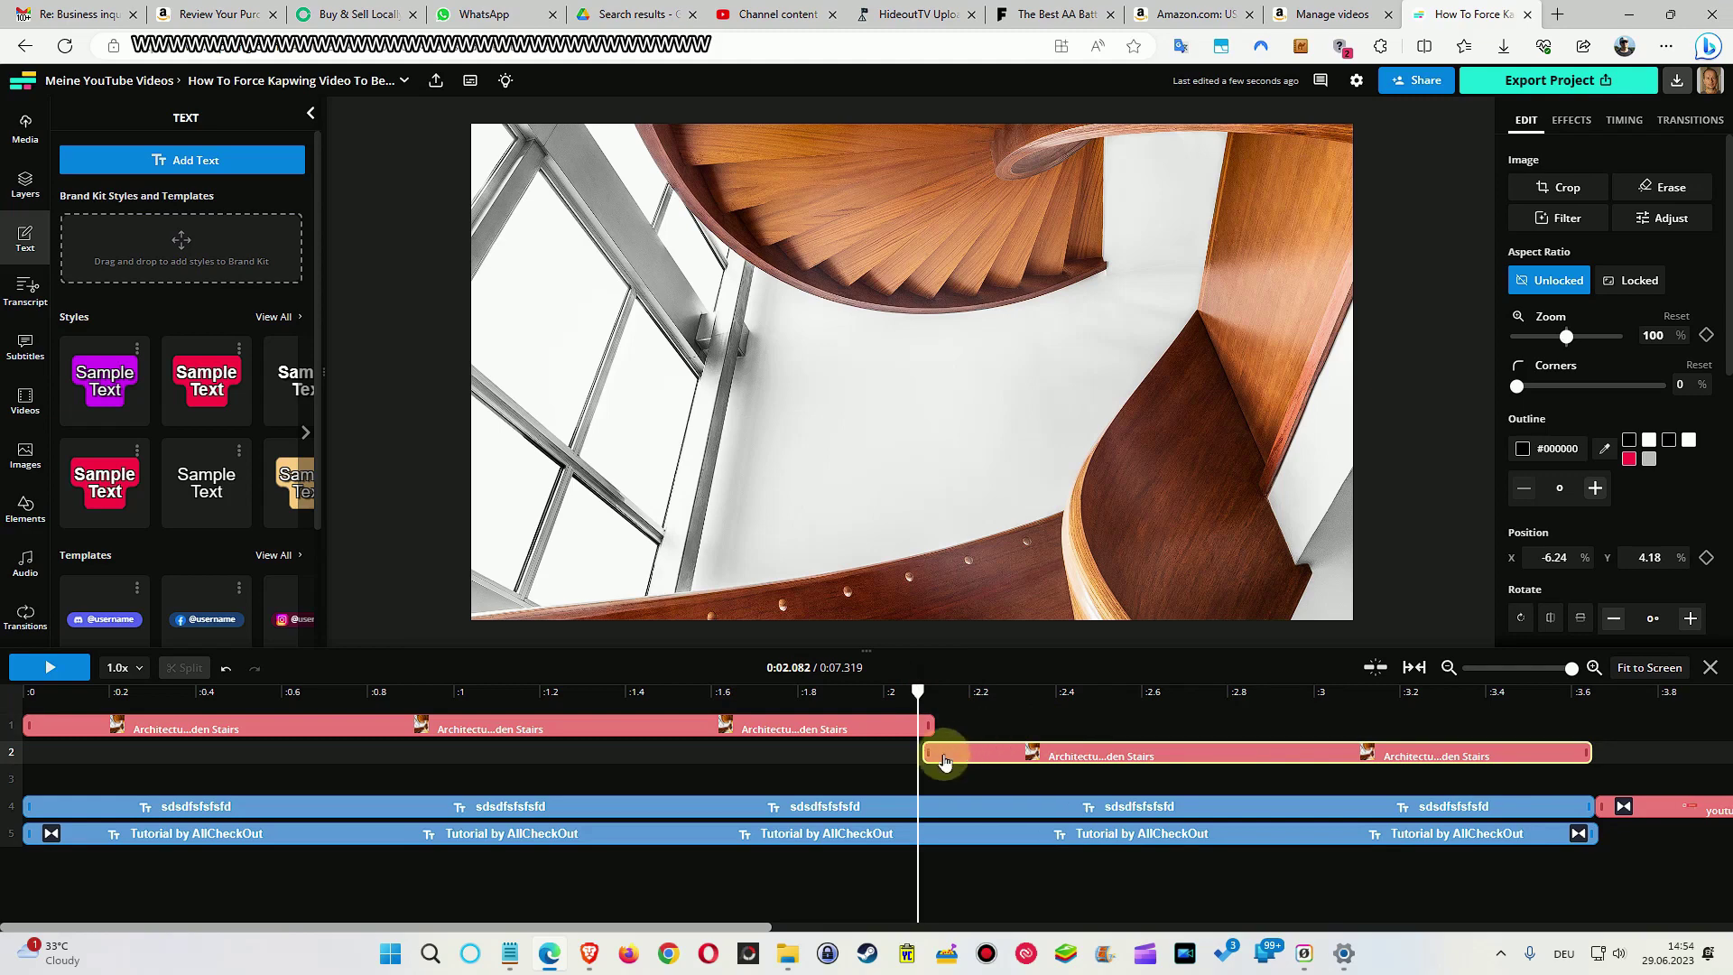
left_click(815, 819)
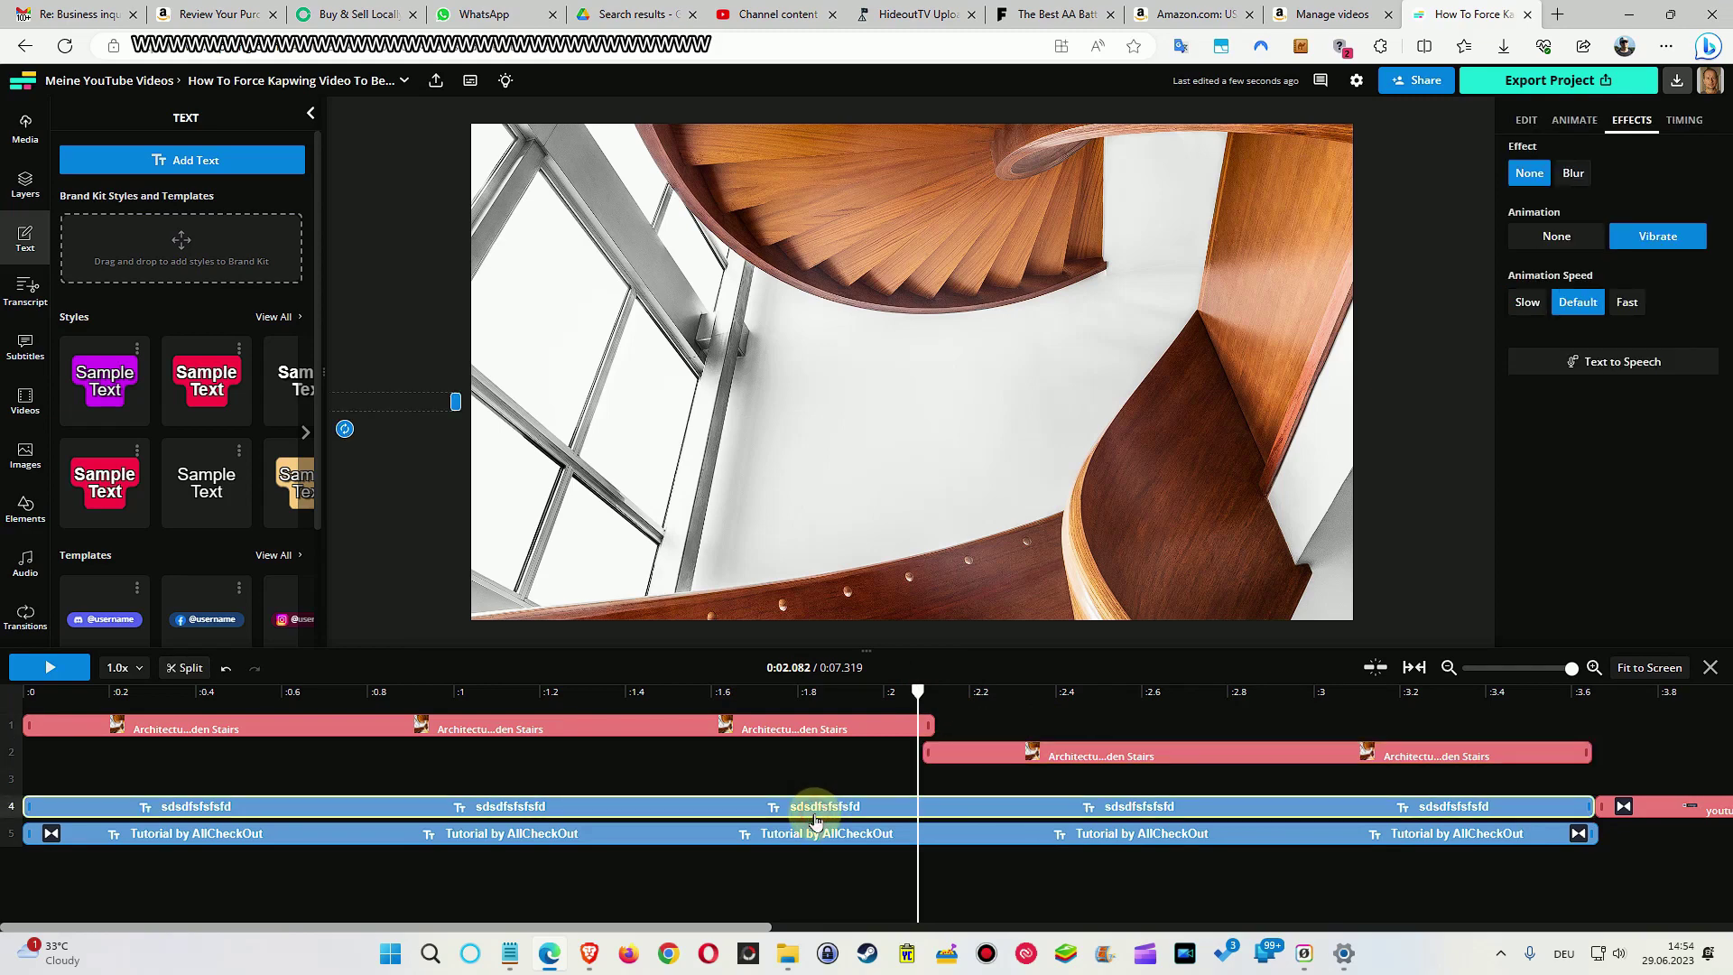